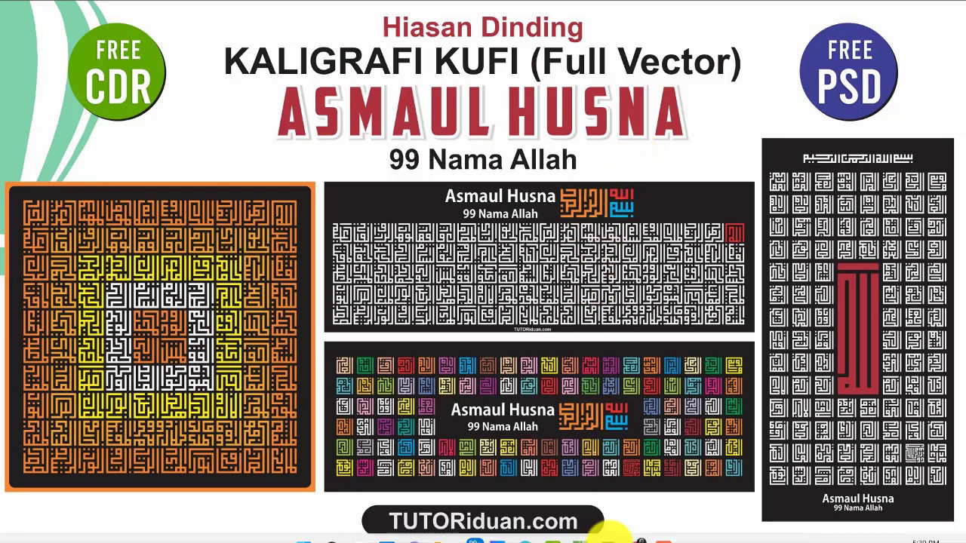
# Step: Bring Chrome forward and open the TUTORiduan article 'Hiasan Dinding Asmaul Husna Kaligrafi Kufi Full Vector'
pyautogui.moveTo(633, 540)
pyautogui.click(633, 529)
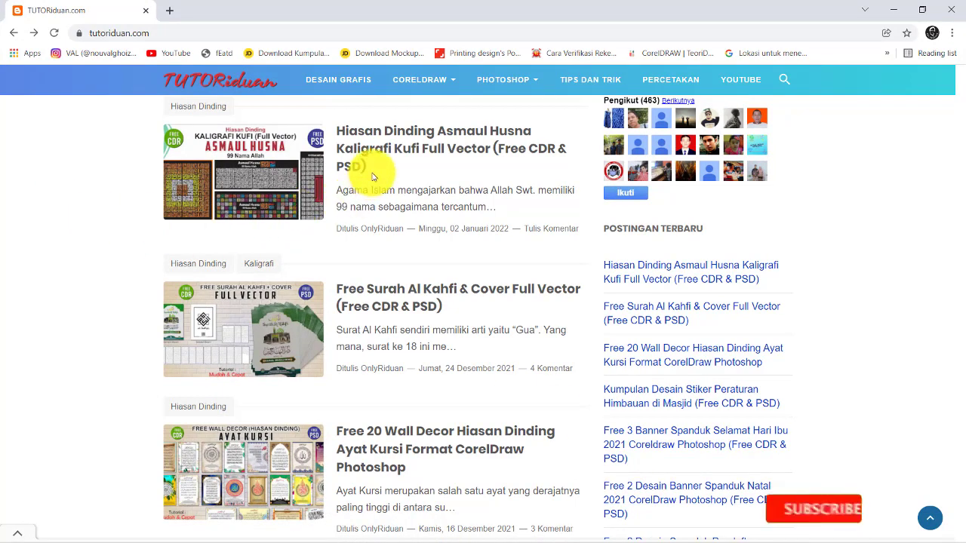
pyautogui.click(401, 131)
pyautogui.scroll(-3, 161, 193)
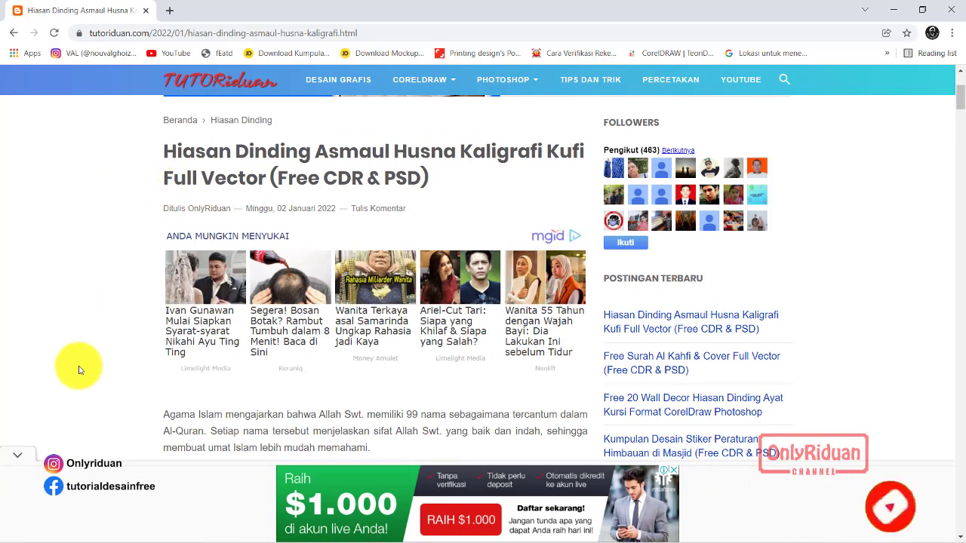
# Step: Collapse the bottom ad bar and scroll to the 100 x 35 Cm section's 13.9 MB CDR details
pyautogui.click(17, 456)
pyautogui.scroll(-1, 113, 272)
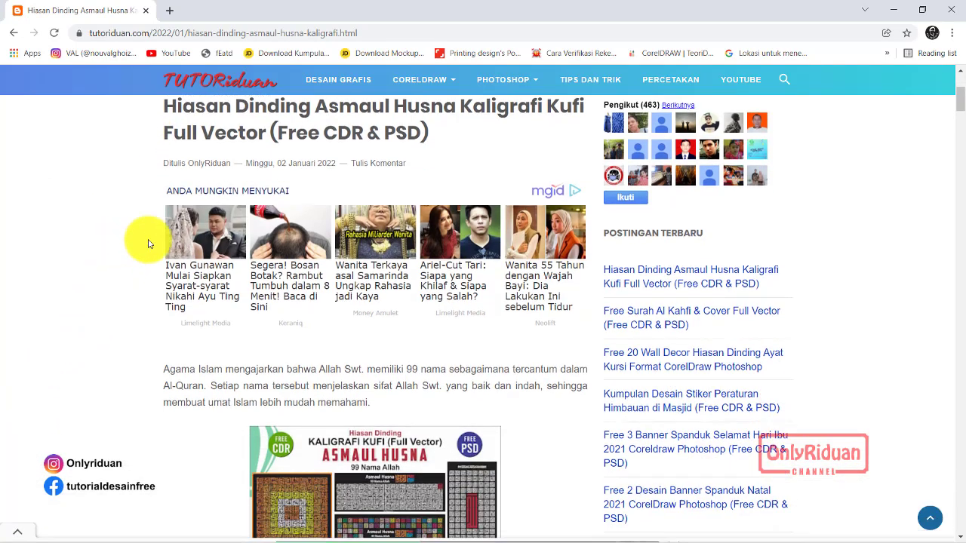
pyautogui.scroll(-7, 143, 242)
pyautogui.scroll(-2, 244, 222)
pyautogui.scroll(-3, 204, 216)
pyautogui.scroll(-3, 202, 217)
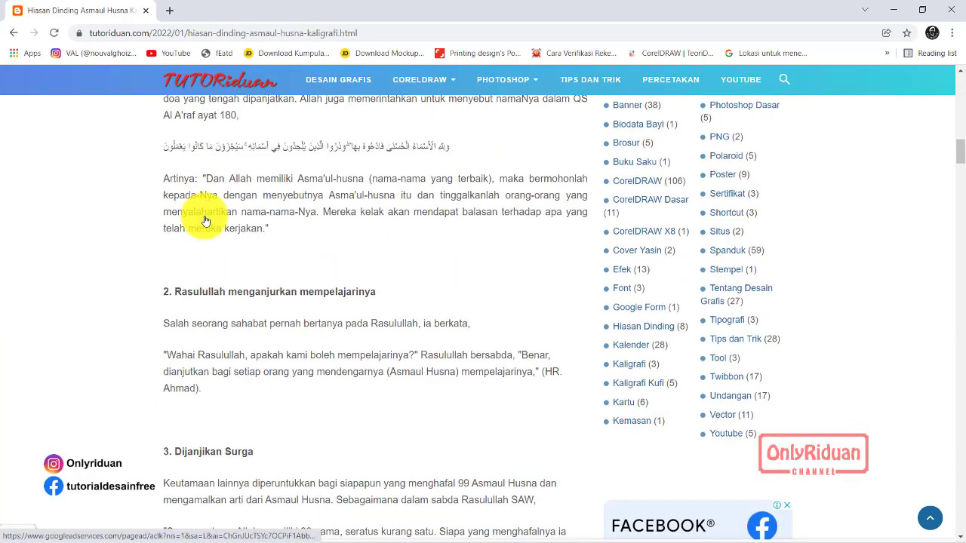
pyautogui.scroll(-3, 201, 215)
pyautogui.scroll(-4, 201, 216)
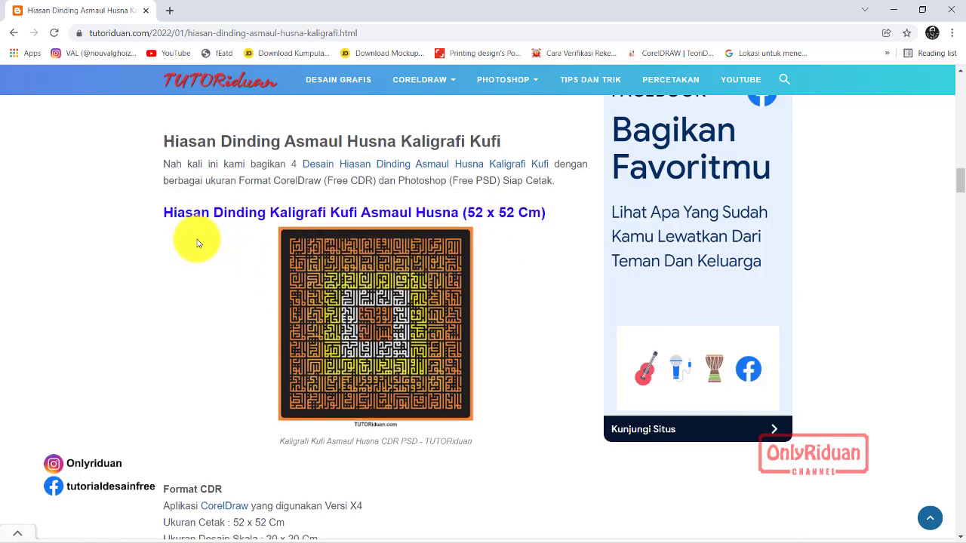
pyautogui.scroll(-3, 195, 240)
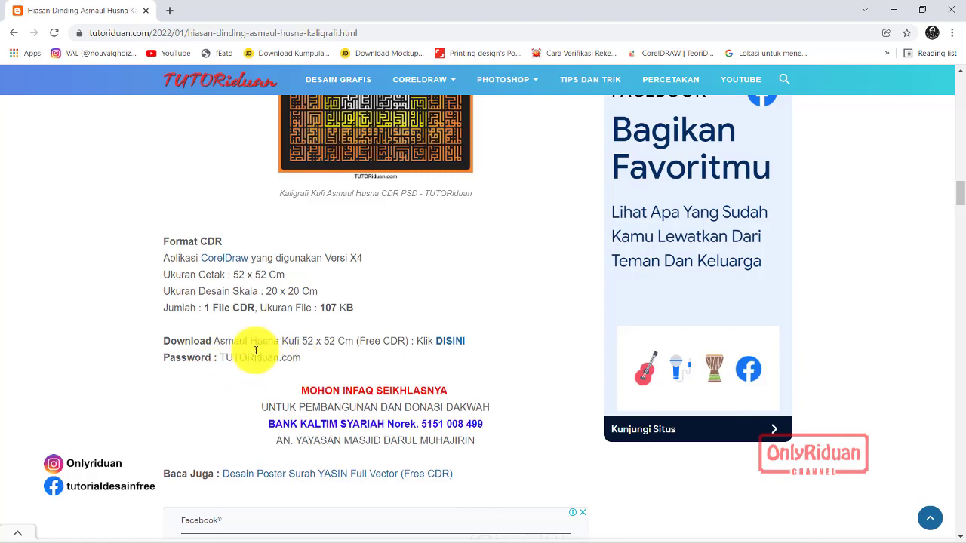
pyautogui.scroll(-3, 414, 278)
pyautogui.scroll(-3, 415, 281)
pyautogui.scroll(-2, 415, 283)
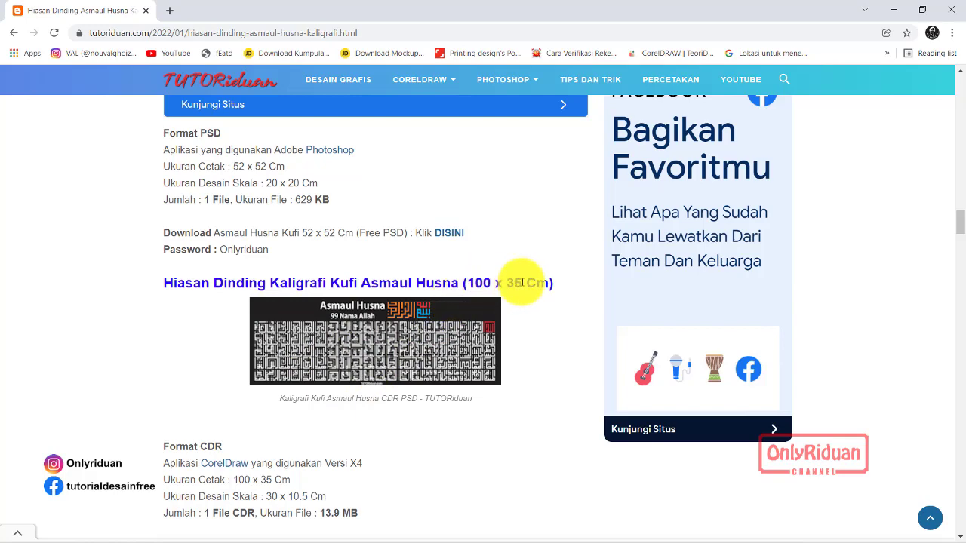
pyautogui.scroll(-3, 240, 317)
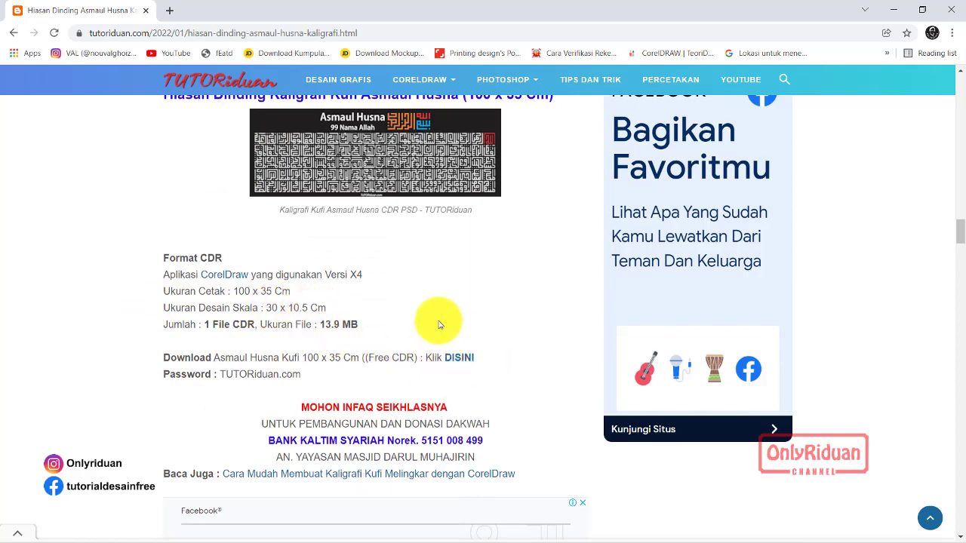
pyautogui.scroll(-3, 419, 304)
pyautogui.scroll(-2, 420, 304)
pyautogui.scroll(-2, 420, 304)
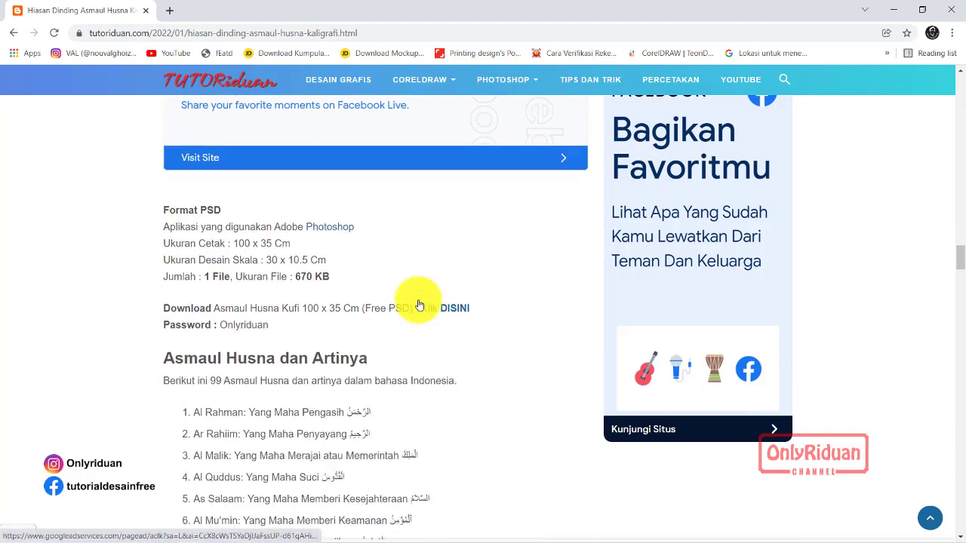
pyautogui.scroll(-20, 453, 301)
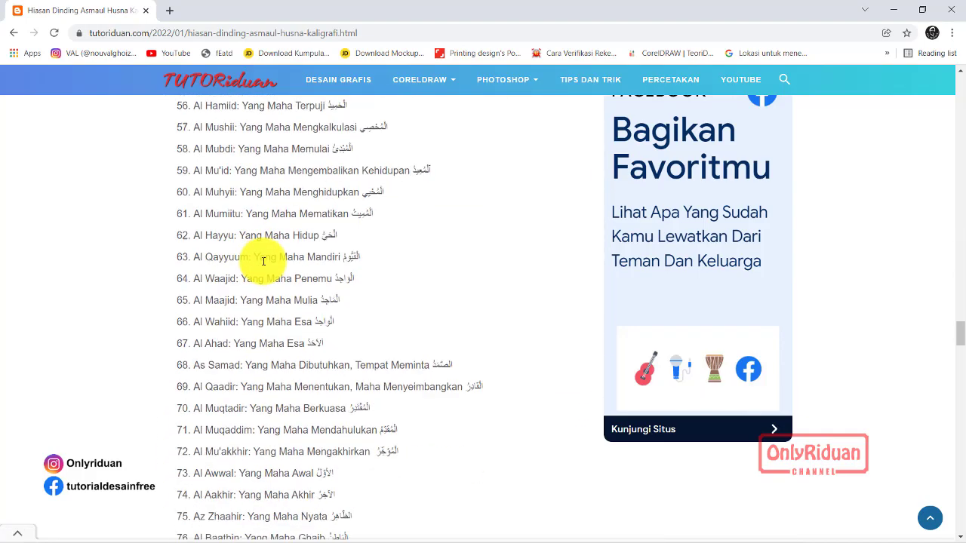
pyautogui.scroll(-4, 259, 259)
pyautogui.scroll(-4, 259, 259)
pyautogui.scroll(-2, 263, 263)
pyautogui.scroll(-2, 261, 257)
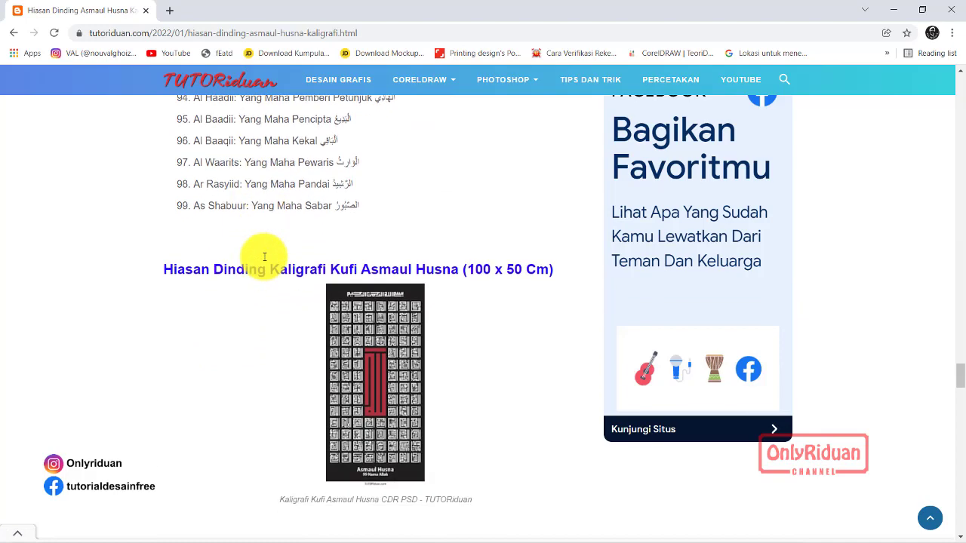
pyautogui.scroll(-1, 263, 258)
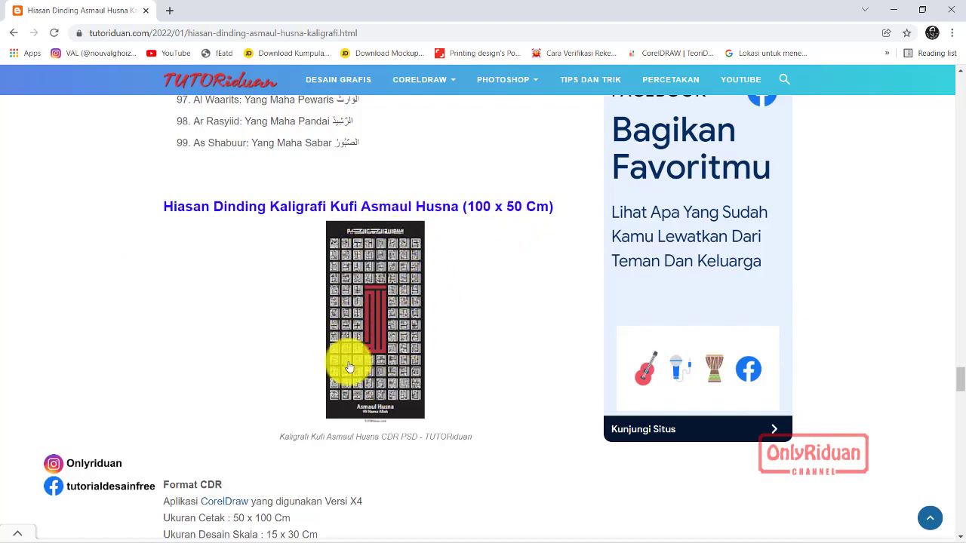
pyautogui.scroll(-1, 431, 308)
pyautogui.scroll(-2, 421, 297)
pyautogui.scroll(-1, 422, 296)
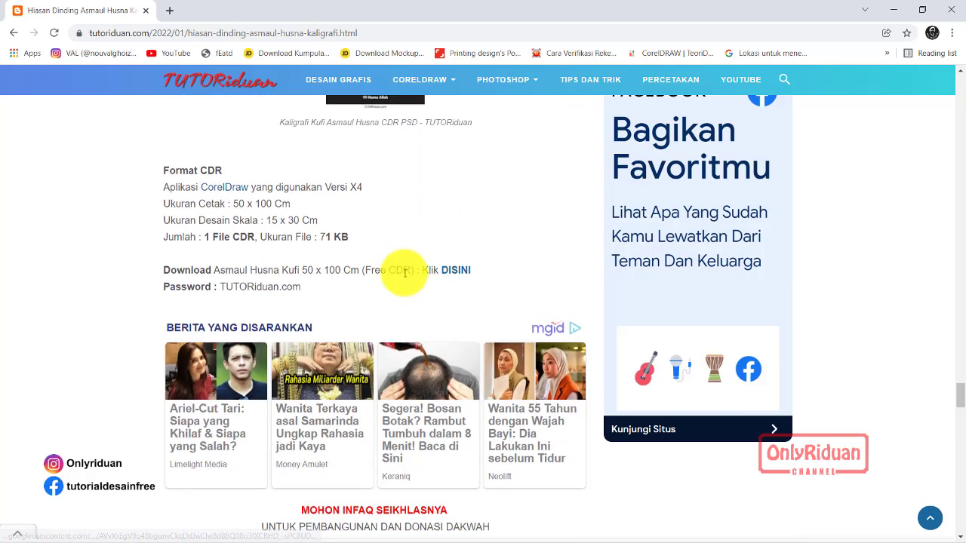
pyautogui.scroll(1, 393, 273)
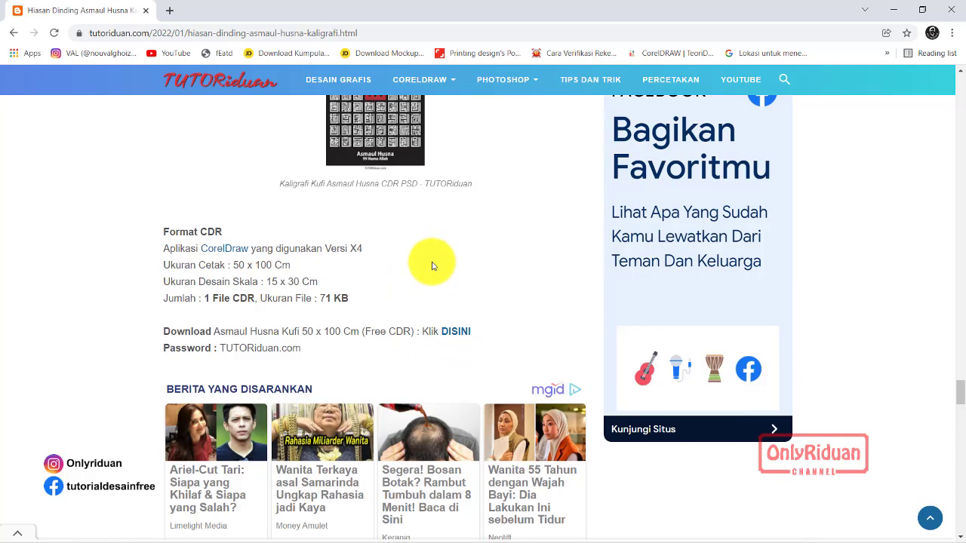
pyautogui.scroll(-6, 430, 264)
pyautogui.scroll(-1, 424, 265)
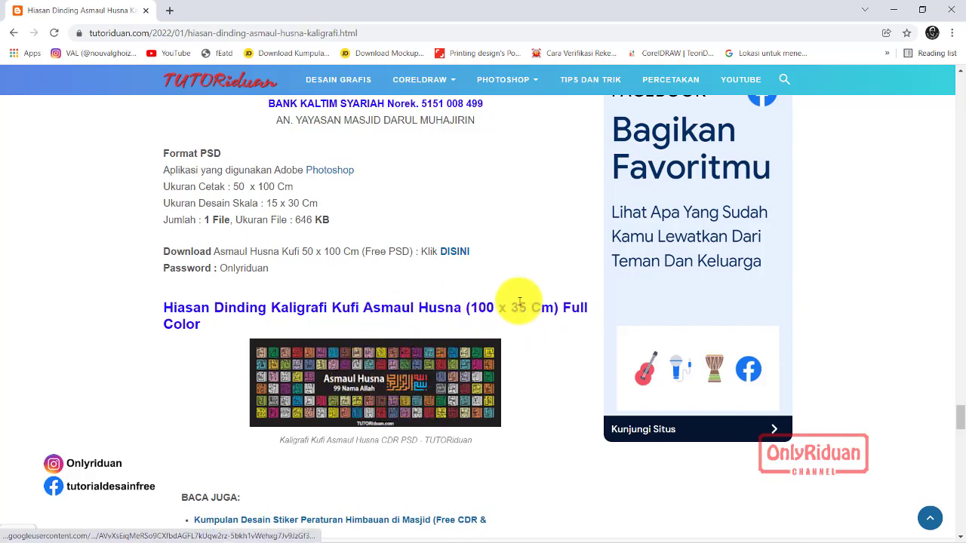
pyautogui.scroll(-3, 444, 316)
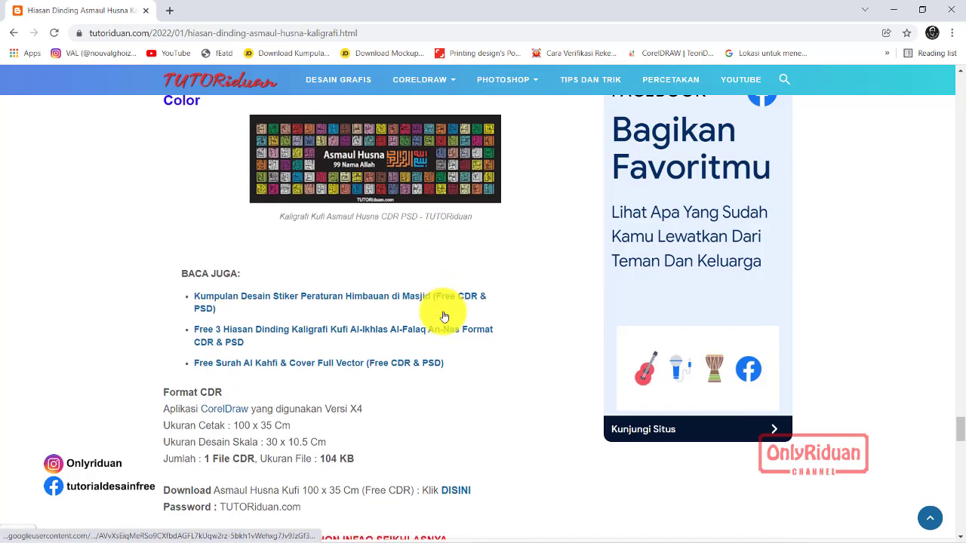
pyautogui.scroll(-3, 446, 309)
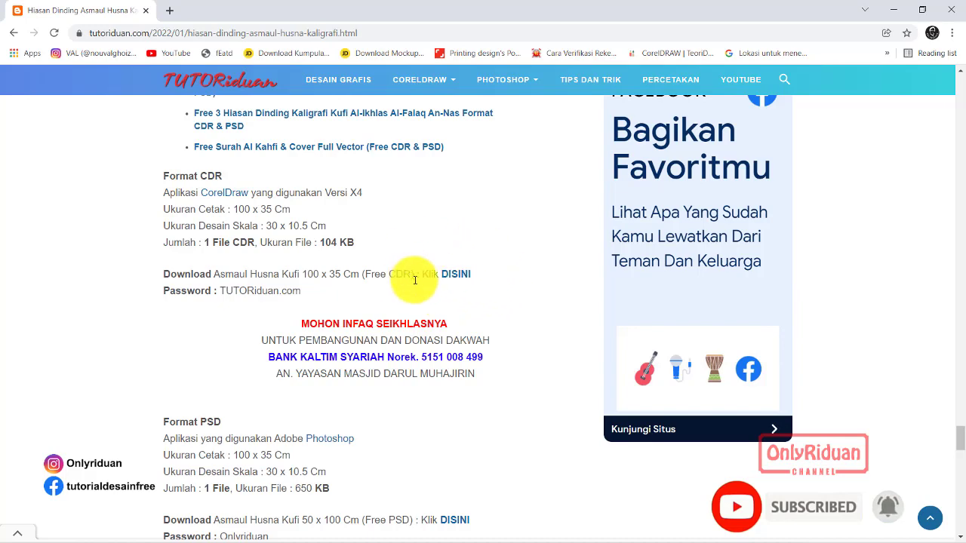
pyautogui.scroll(-3, 414, 280)
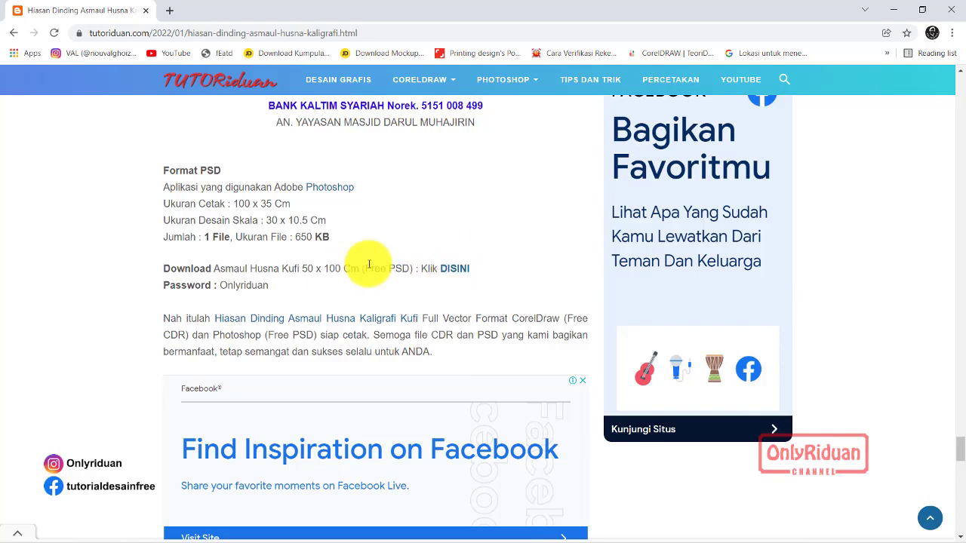
pyautogui.scroll(1, 323, 276)
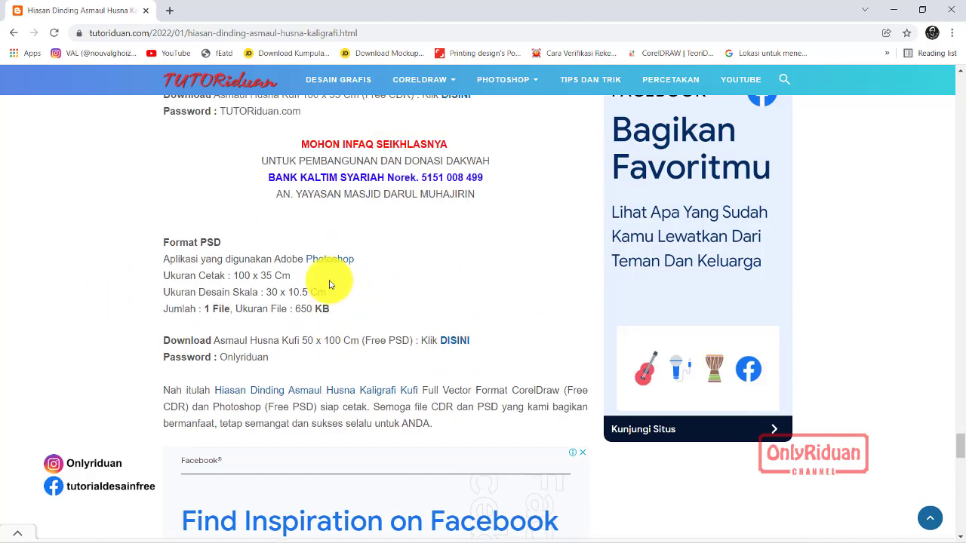
pyautogui.scroll(9, 339, 287)
pyautogui.scroll(-5, 340, 292)
pyautogui.scroll(5, 341, 291)
pyautogui.scroll(5, 340, 291)
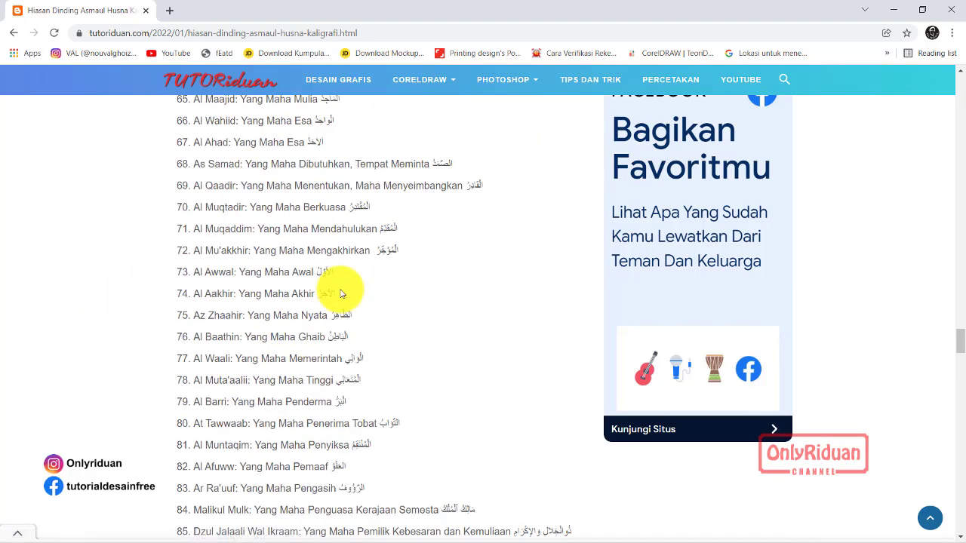
pyautogui.scroll(6, 341, 291)
pyautogui.scroll(7, 340, 293)
pyautogui.scroll(5, 341, 293)
pyautogui.scroll(6, 340, 294)
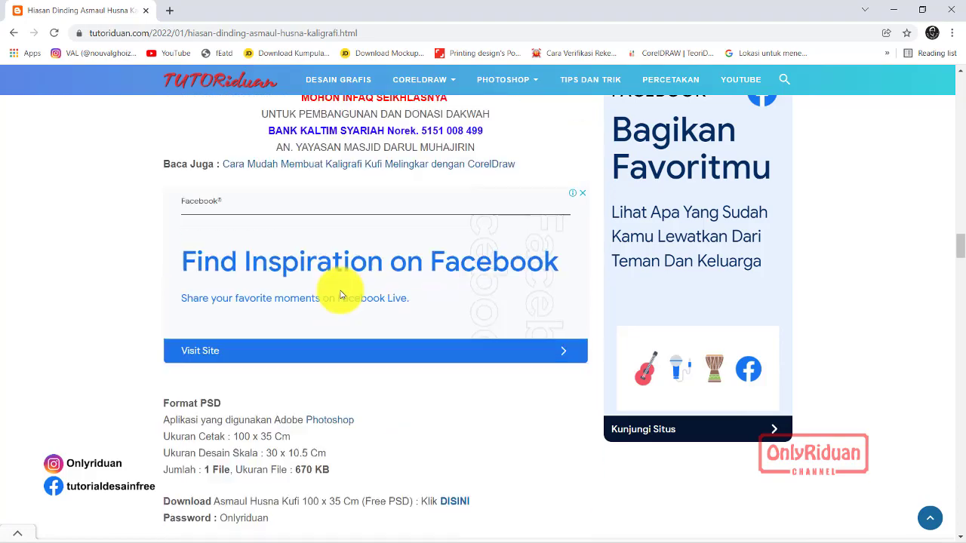
pyautogui.scroll(6, 341, 296)
pyautogui.scroll(2, 340, 298)
pyautogui.scroll(3, 340, 298)
pyautogui.scroll(5, 340, 295)
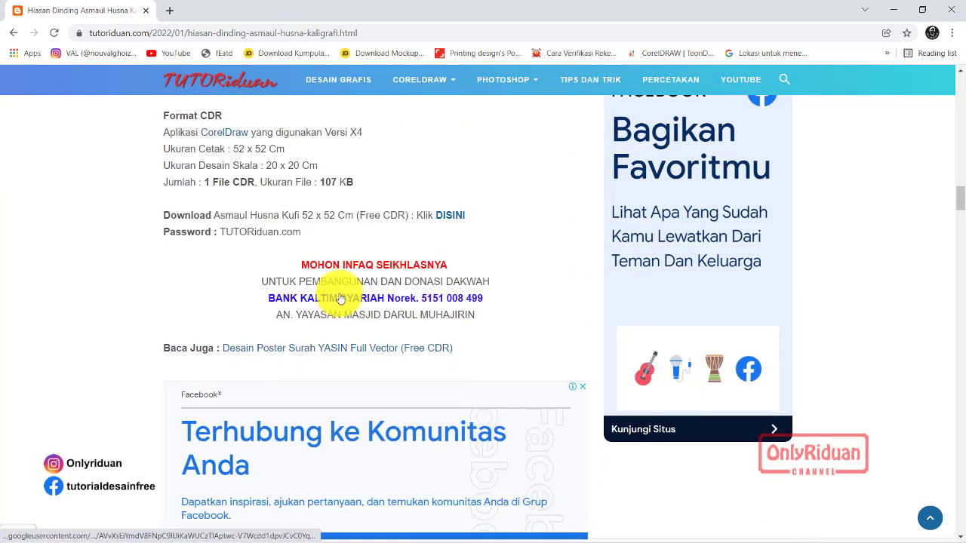
pyautogui.scroll(5, 338, 295)
pyautogui.scroll(4, 136, 315)
pyautogui.scroll(1, 200, 319)
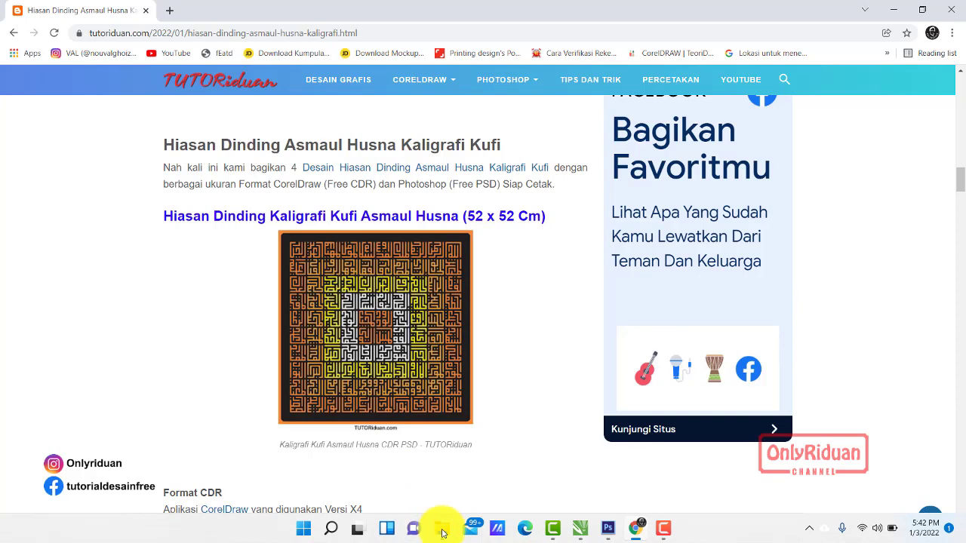
# Step: Open the Asmaul Husna Kufi CDR folder with its four archives, then return to the tutorial page
pyautogui.click(443, 531)
pyautogui.click(285, 206)
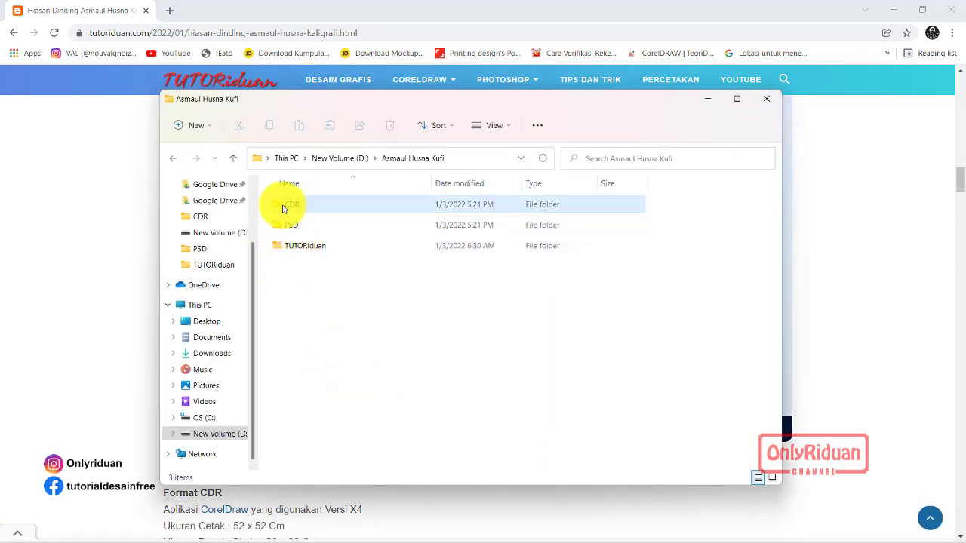
pyautogui.doubleClick(281, 211)
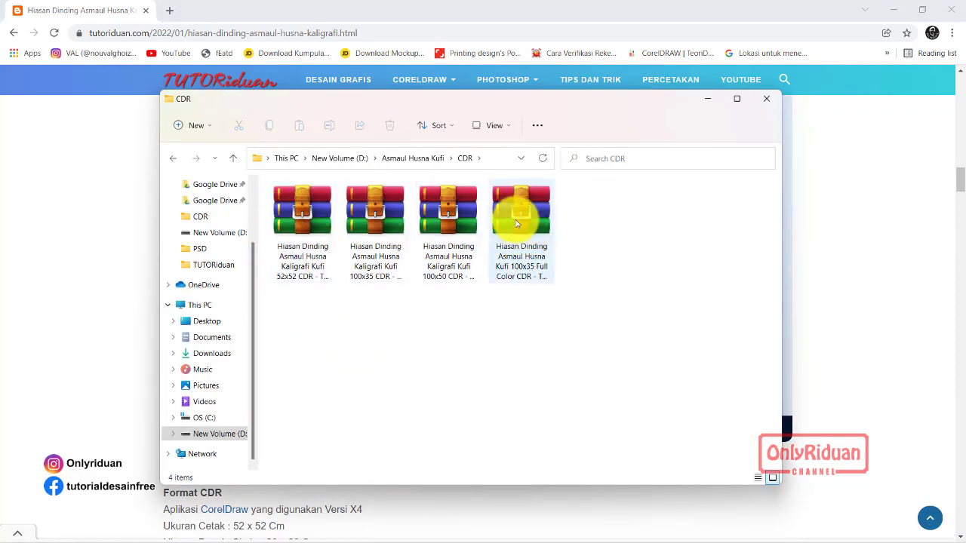
pyautogui.click(176, 156)
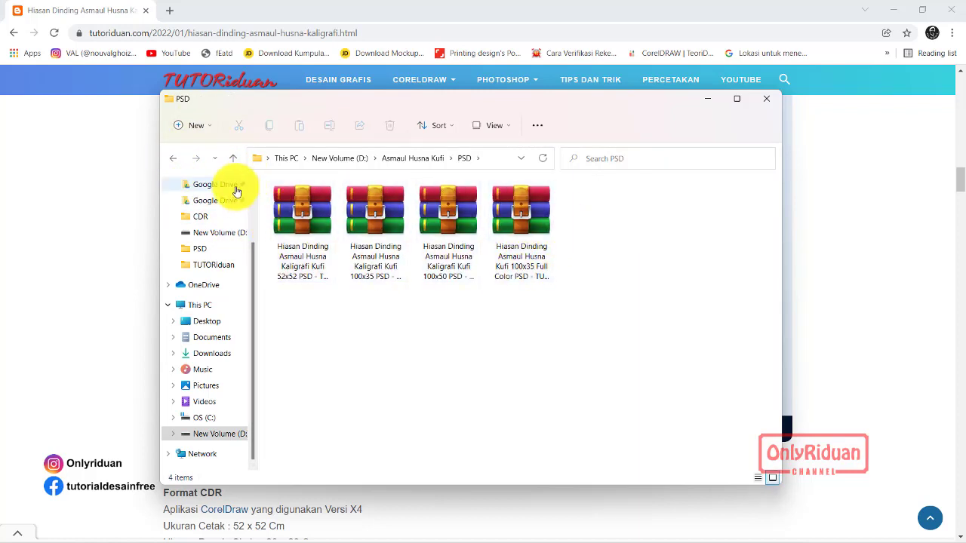
pyautogui.click(175, 157)
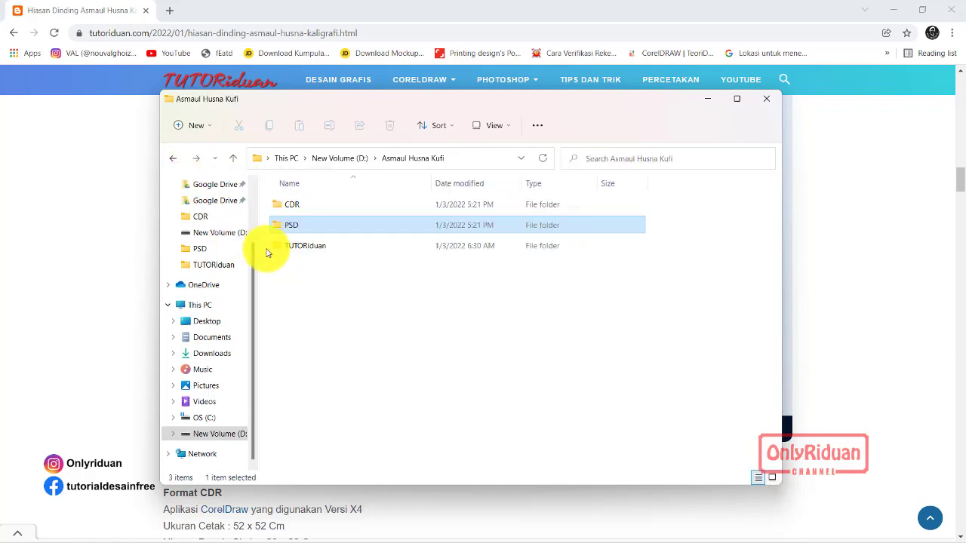
pyautogui.doubleClick(286, 204)
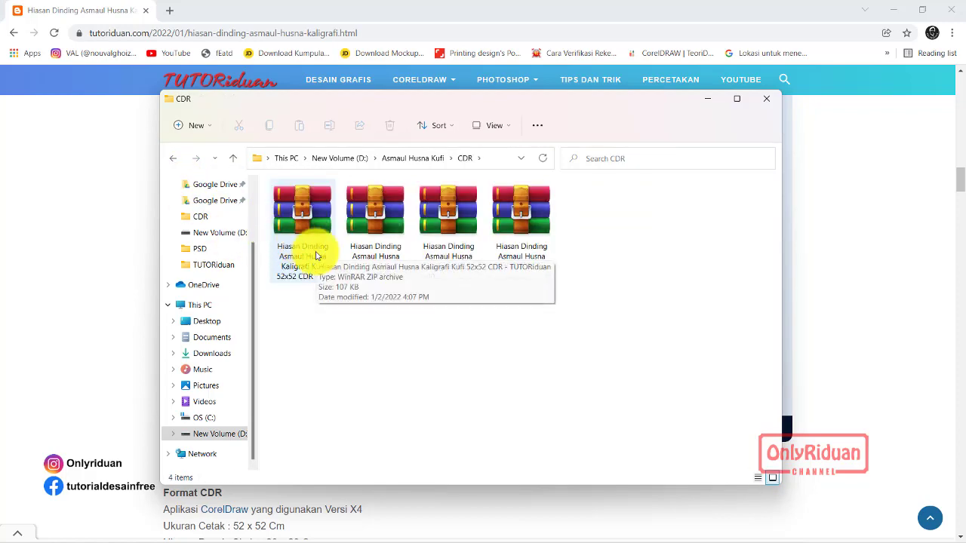
pyautogui.click(125, 259)
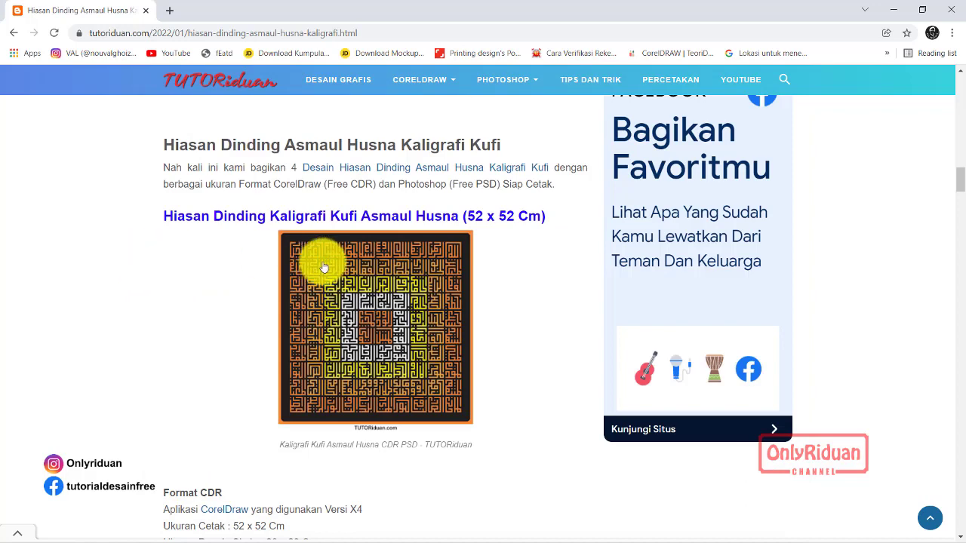
# Step: Scroll to the 52 x 52 Cm PSD details: Photoshop, one 629 KB file, and download password
pyautogui.scroll(-4, 324, 264)
pyautogui.scroll(-1, 325, 264)
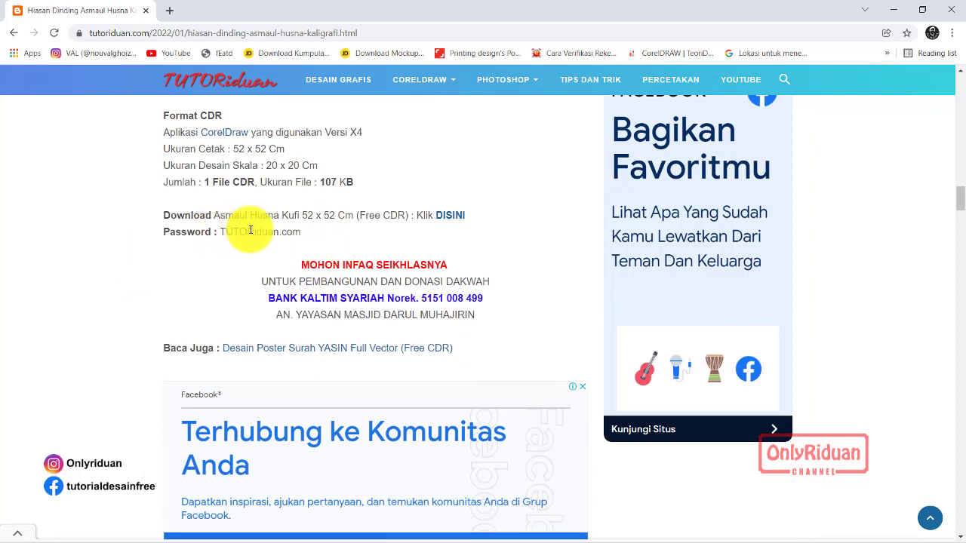
pyautogui.scroll(-1, 298, 232)
pyautogui.scroll(-4, 303, 233)
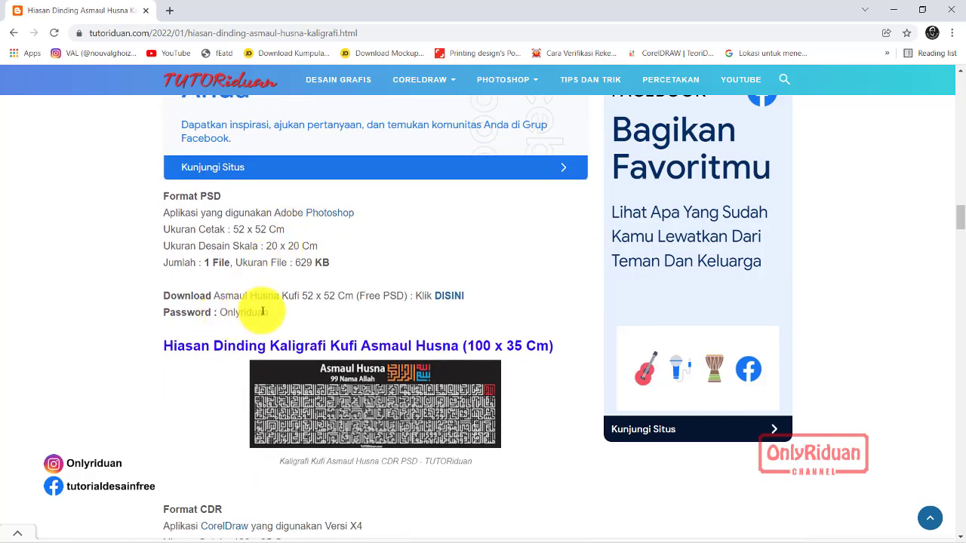
# Step: Extract the 52x52 CDR archive with WinRAR, entering the download password
pyautogui.click(891, 15)
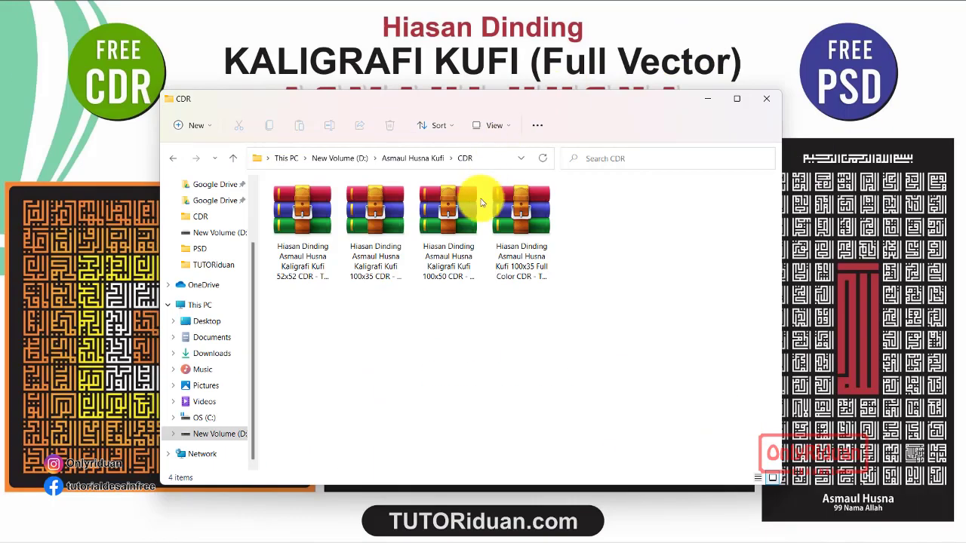
pyautogui.click(325, 232)
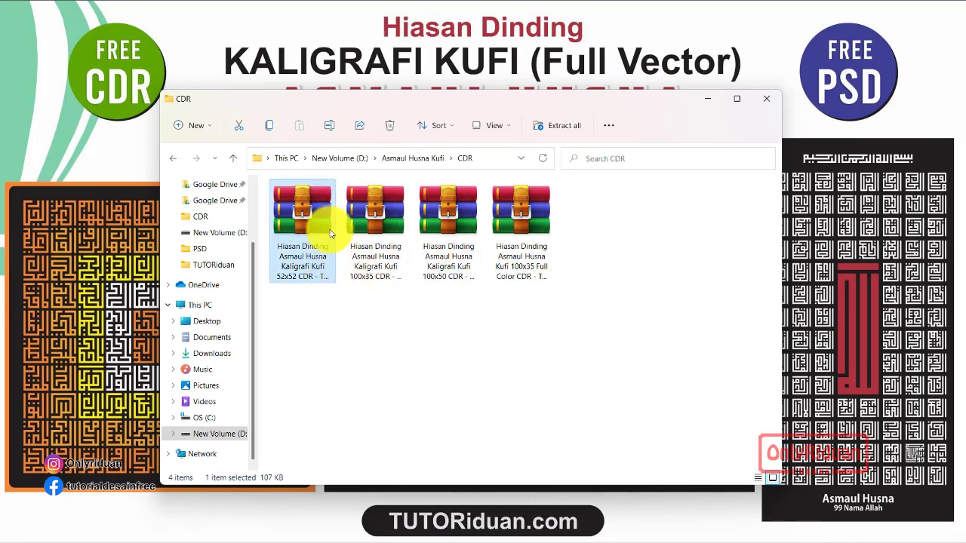
pyautogui.rightClick(328, 222)
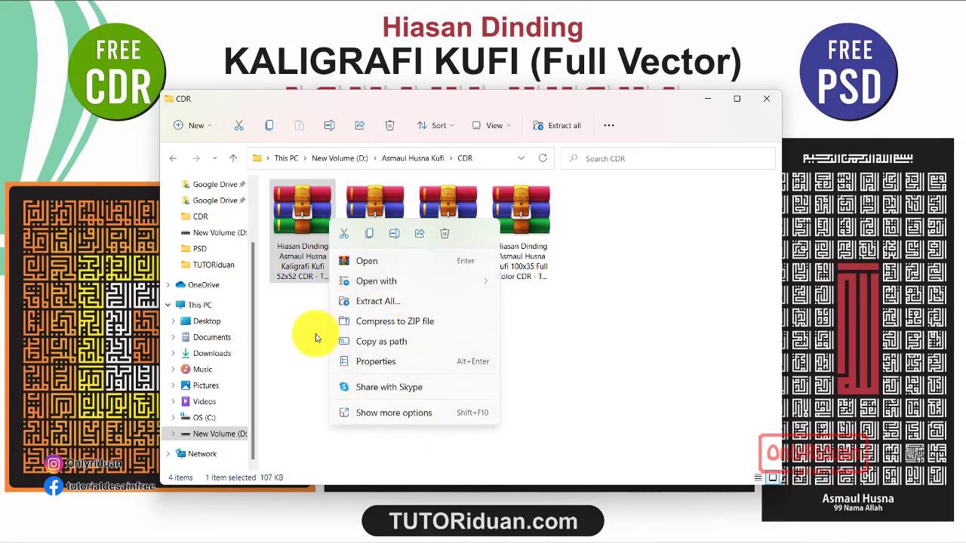
pyautogui.click(397, 414)
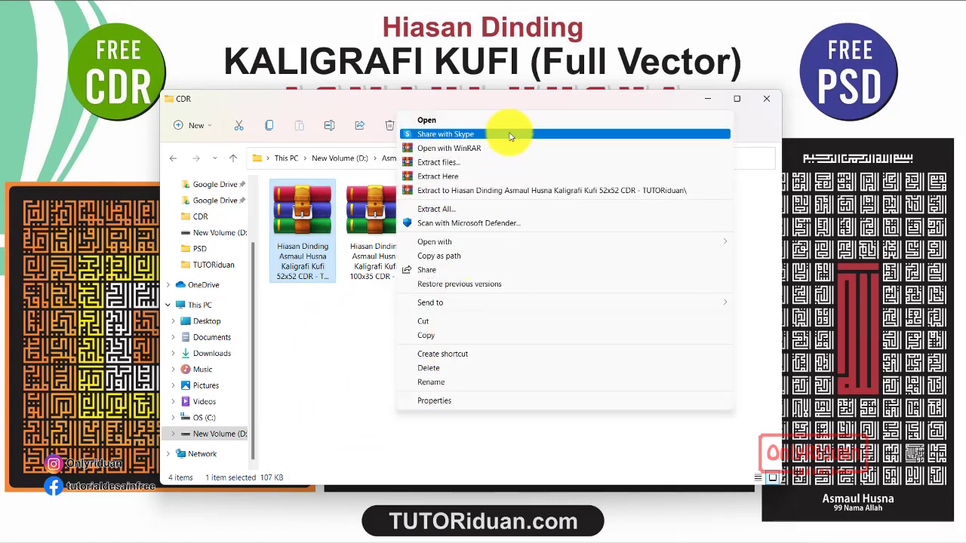
pyautogui.click(479, 176)
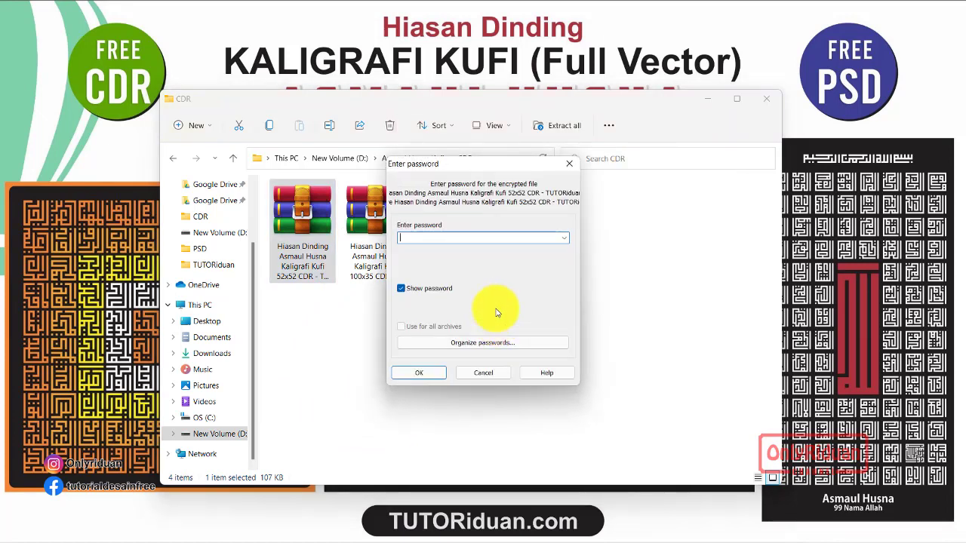
pyautogui.moveTo(463, 171); pyautogui.dragTo(501, 210)
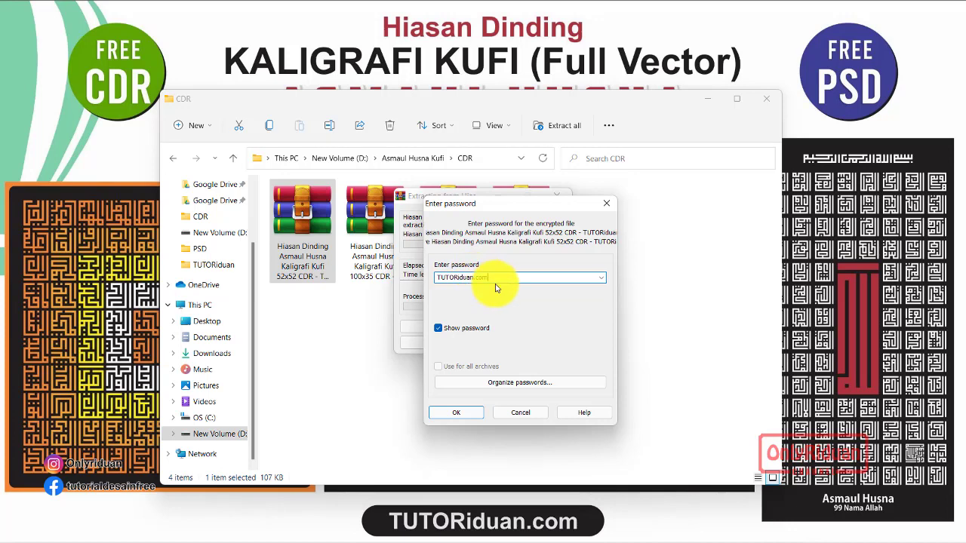
pyautogui.doubleClick(462, 277)
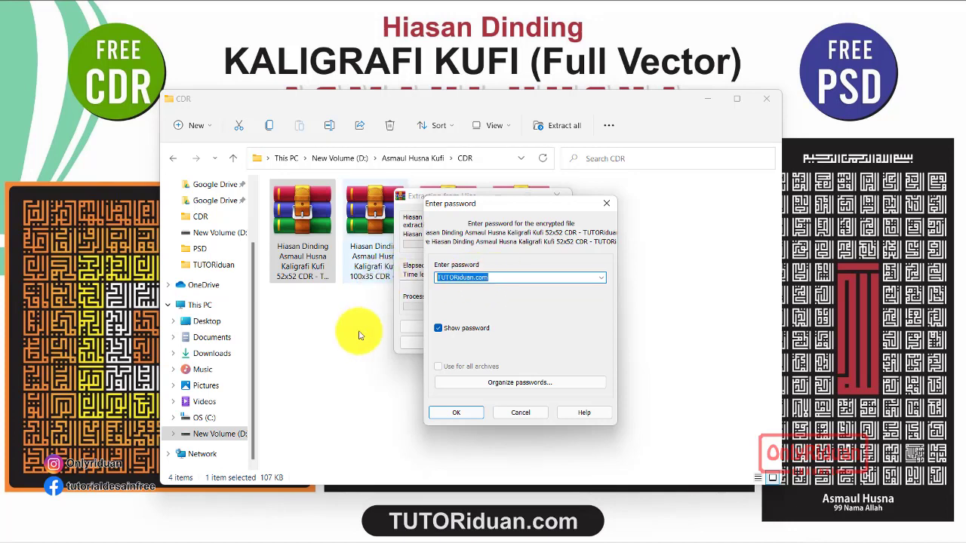
pyautogui.click(453, 412)
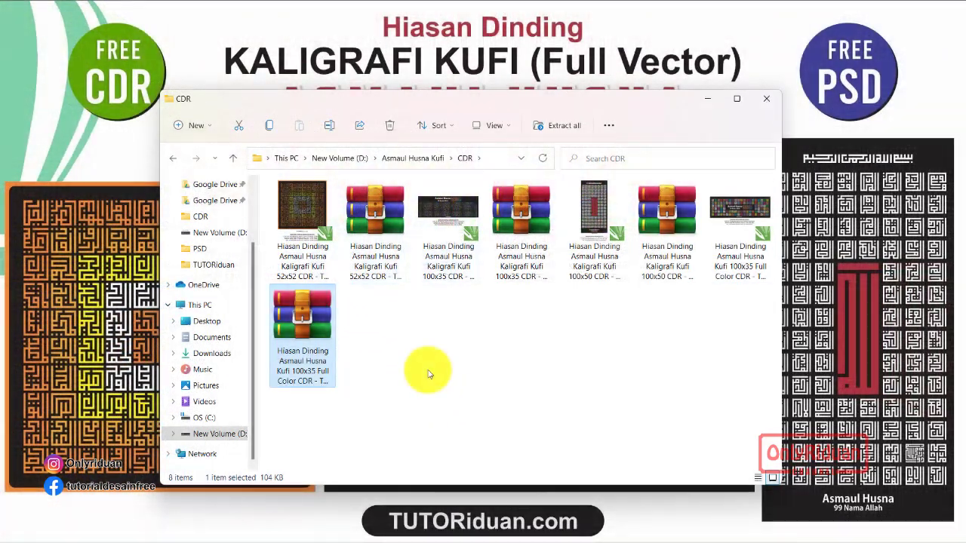
# Step: Check the extracted CDR files, then open the PSD folder and the 52x52 PSD archive's menu
pyautogui.click(307, 220)
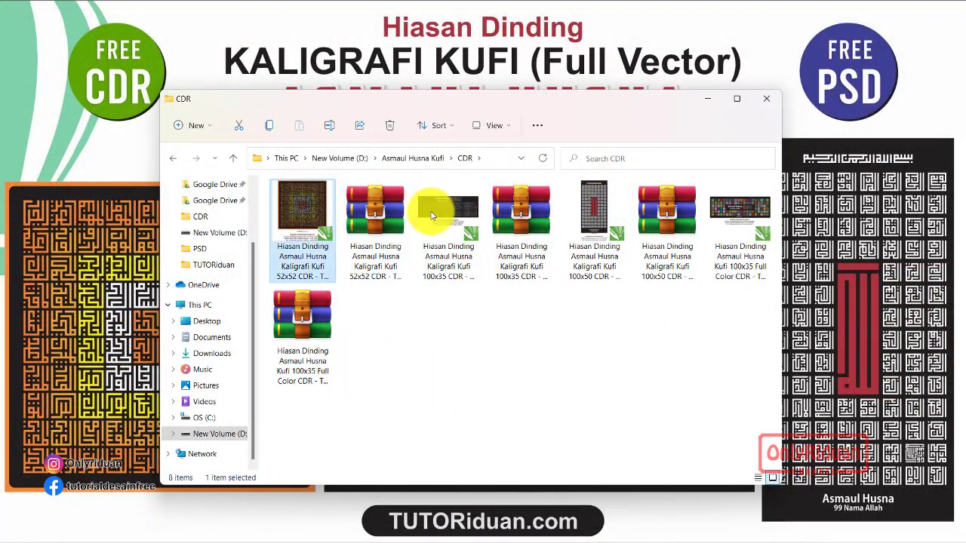
pyautogui.click(736, 208)
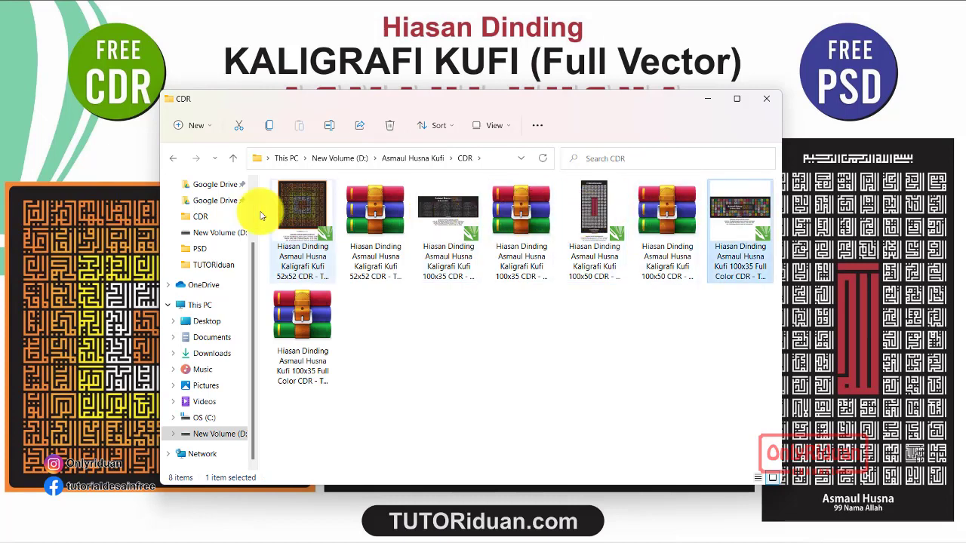
pyautogui.click(172, 161)
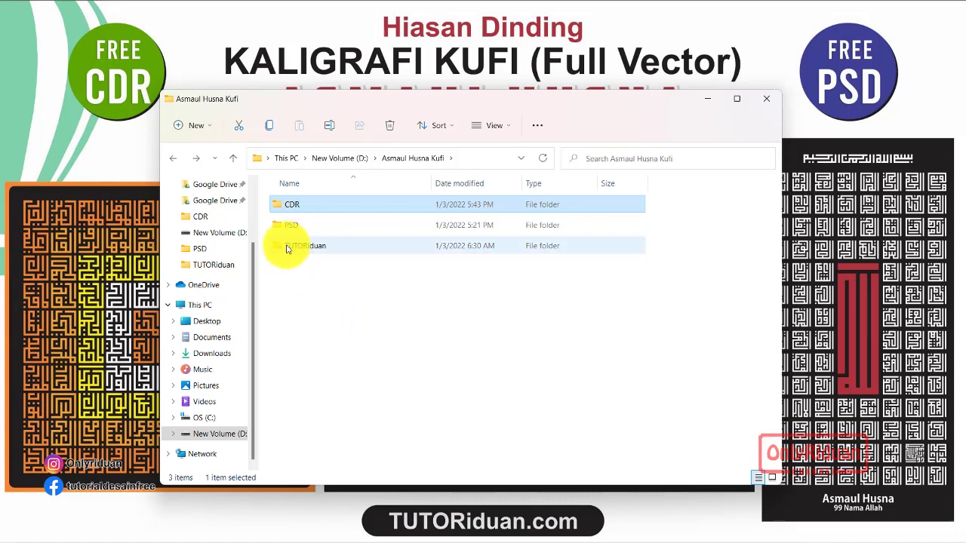
pyautogui.doubleClick(279, 226)
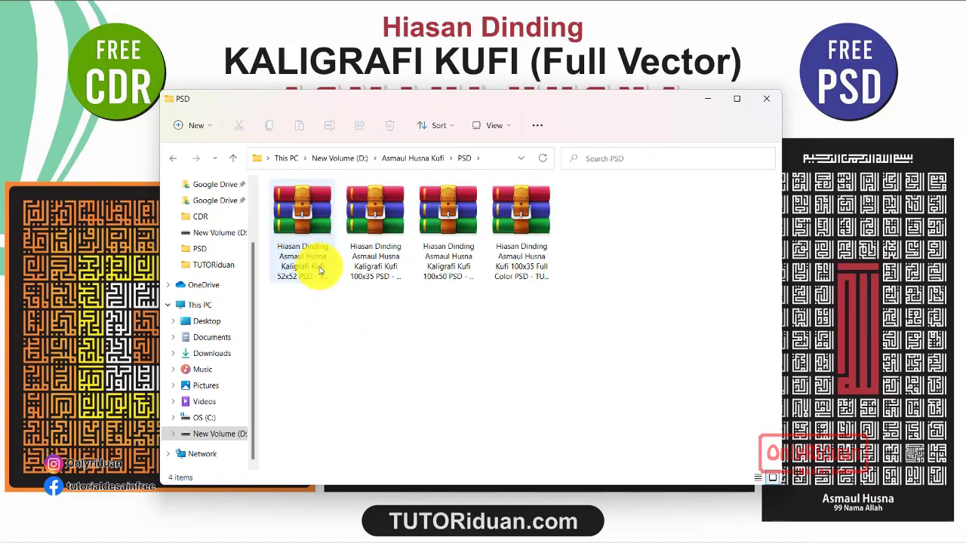
pyautogui.rightClick(305, 217)
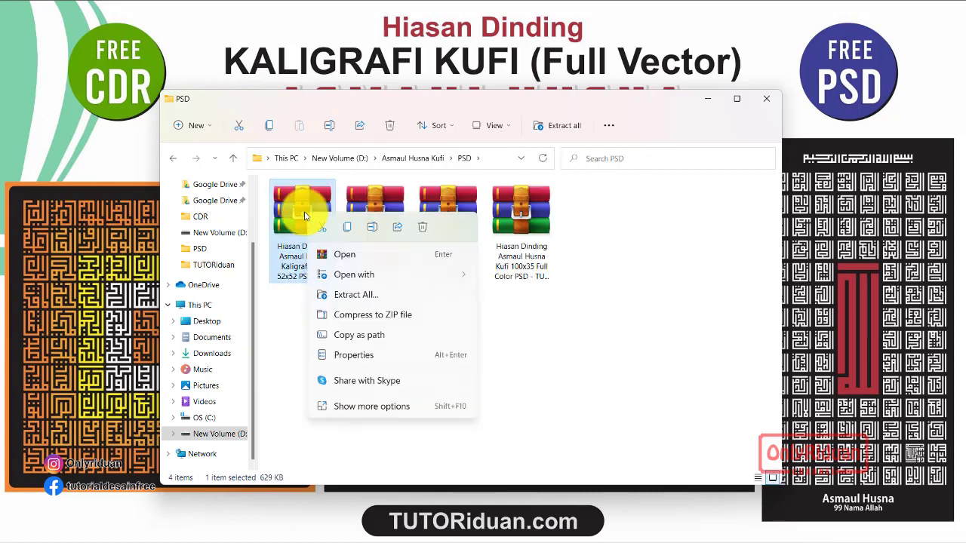
# Step: Extract the 52x52 PSD archive with WinRAR using the download password
pyautogui.click(345, 407)
pyautogui.click(401, 171)
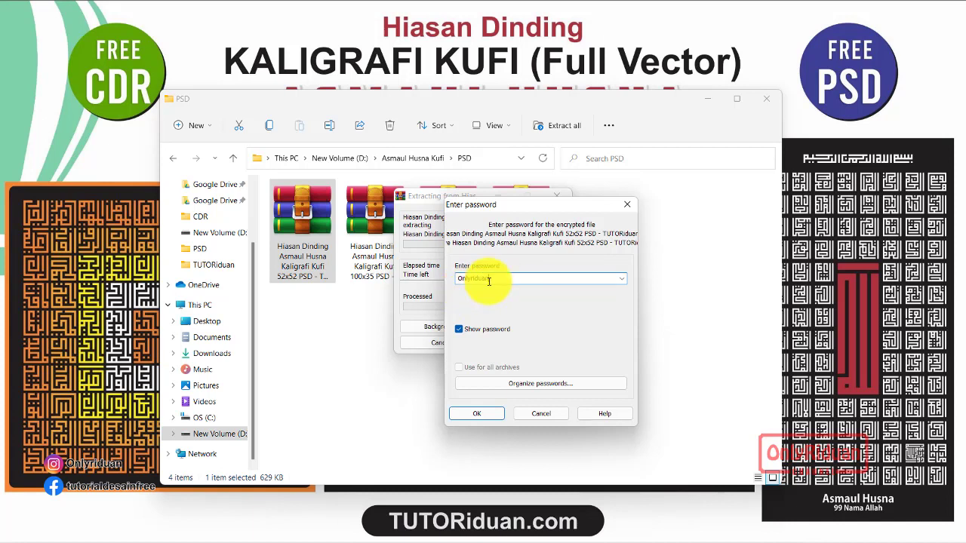
pyautogui.moveTo(487, 277); pyautogui.dragTo(454, 278)
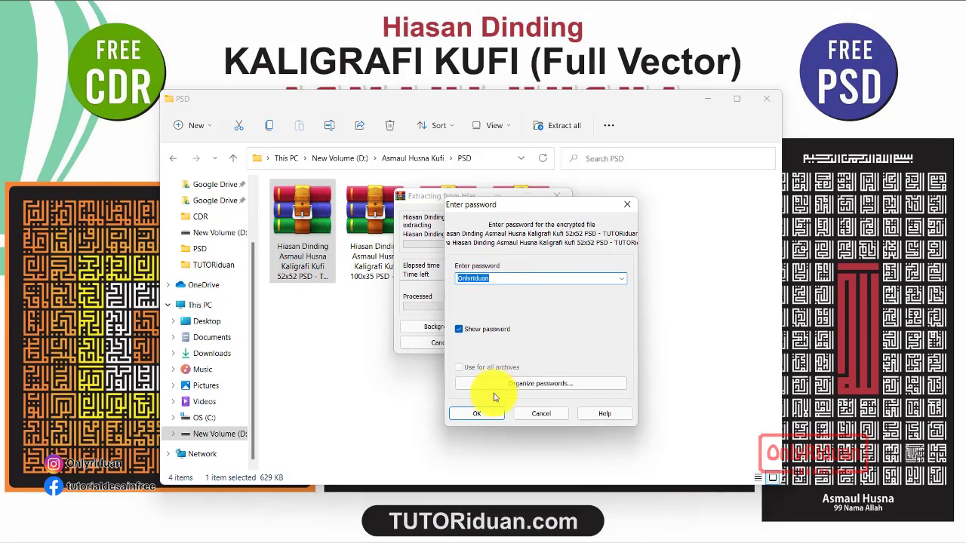
pyautogui.click(479, 414)
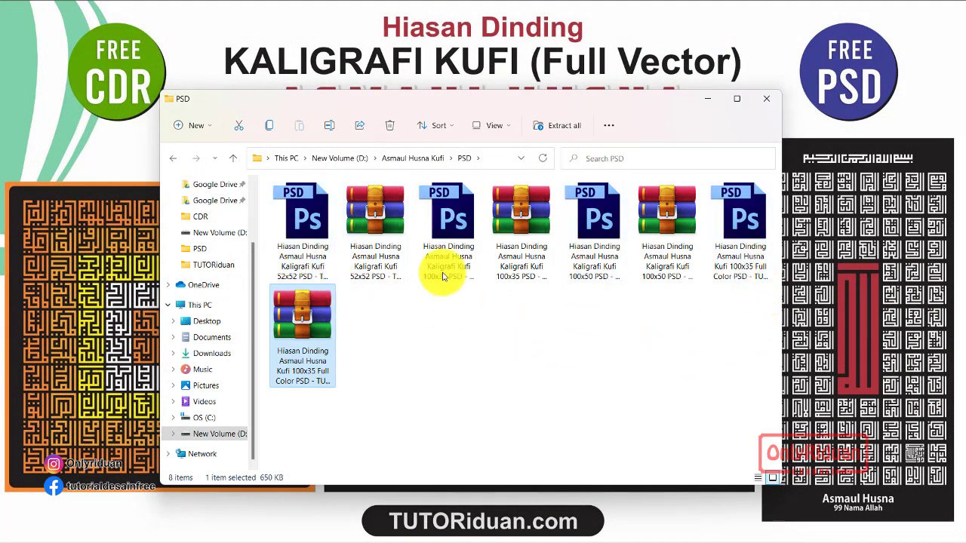
# Step: Return to the CDR folder and minimize File Explorer
pyautogui.click(173, 158)
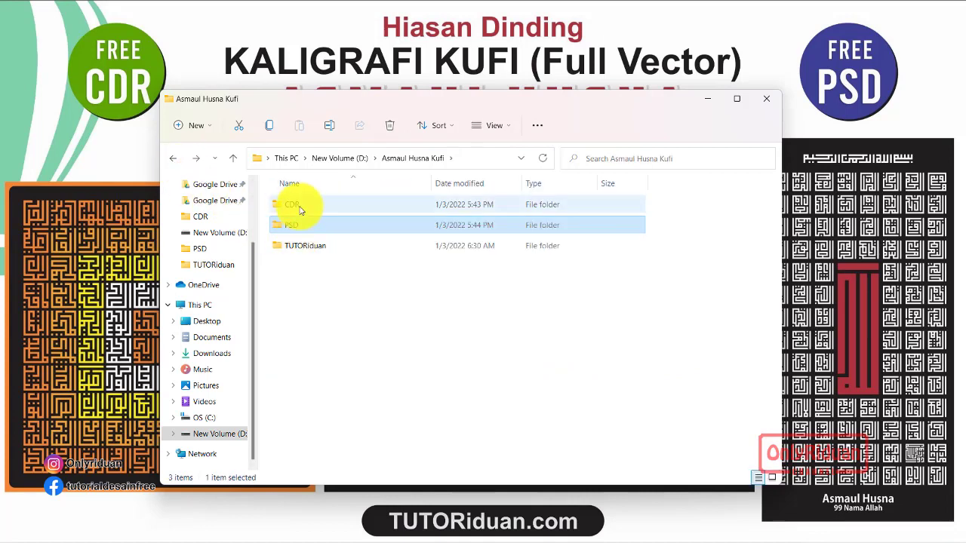
pyautogui.doubleClick(292, 205)
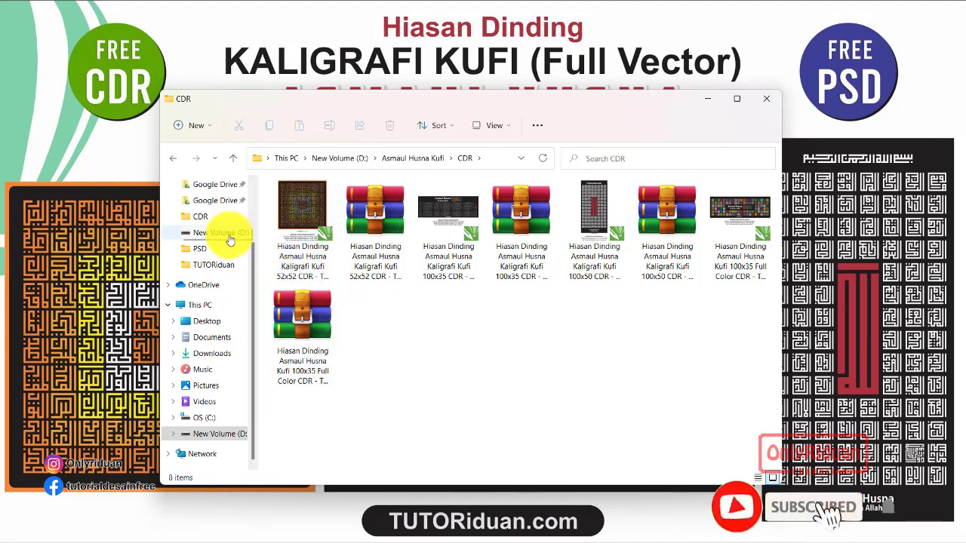
pyautogui.click(709, 100)
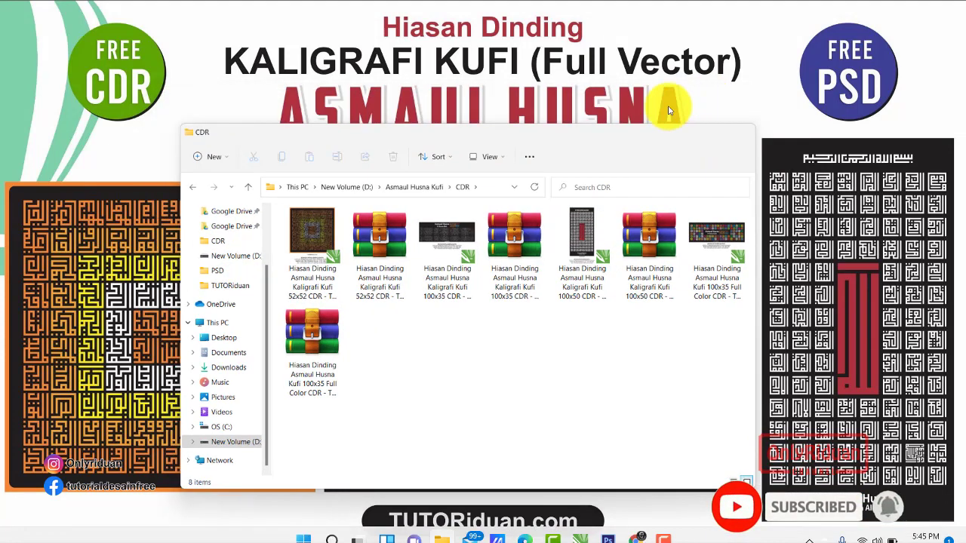
# Step: In a new Chrome tab, go to the tutorial's YouTube channel and search its videos for Kufi
pyautogui.click(638, 530)
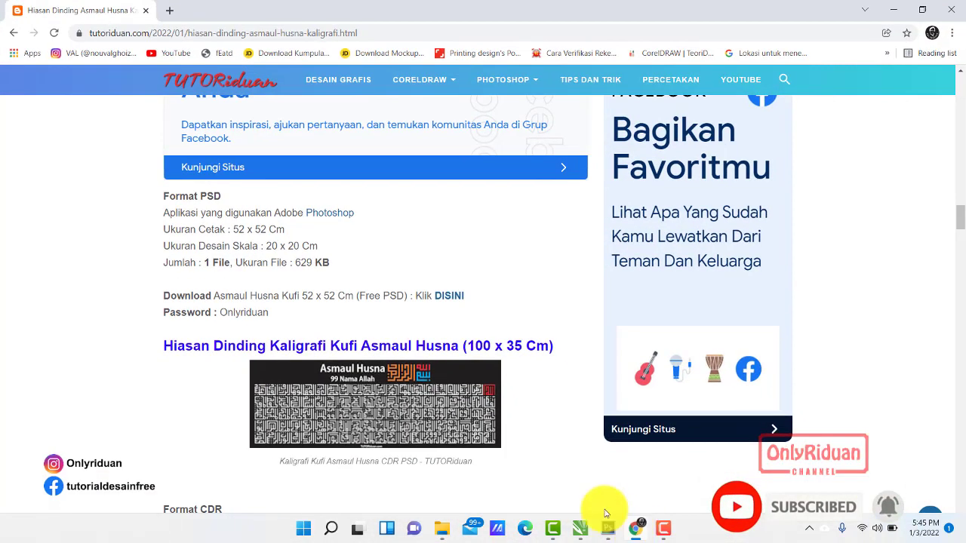
pyautogui.click(164, 11)
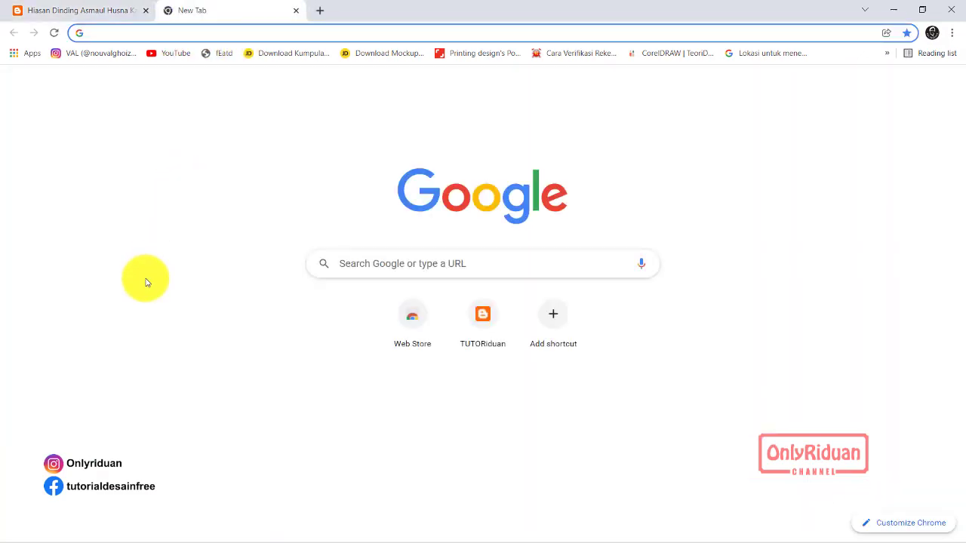
pyautogui.write('youtube.com/c/onlyriduan')
pyautogui.click(216, 58)
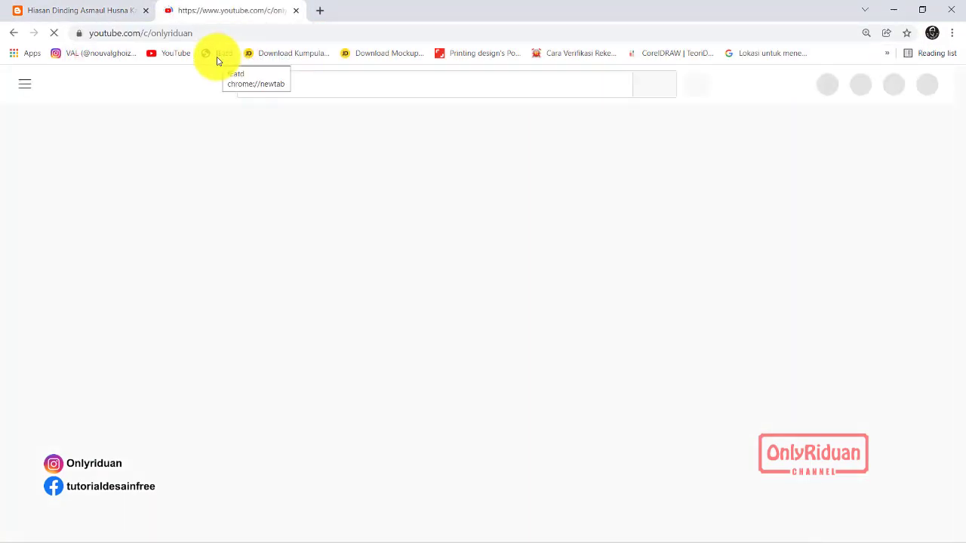
pyautogui.click(317, 318)
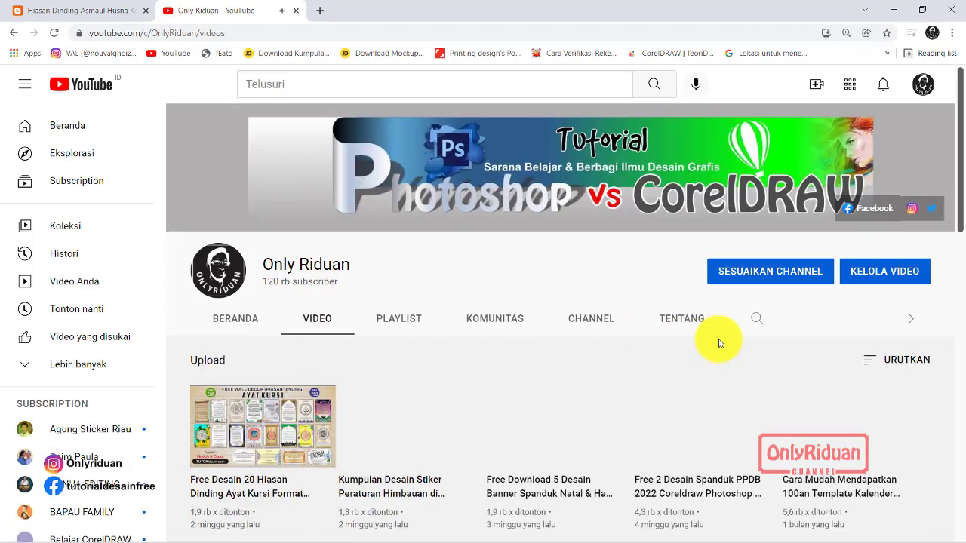
pyautogui.click(760, 323)
pyautogui.write('Kufi')
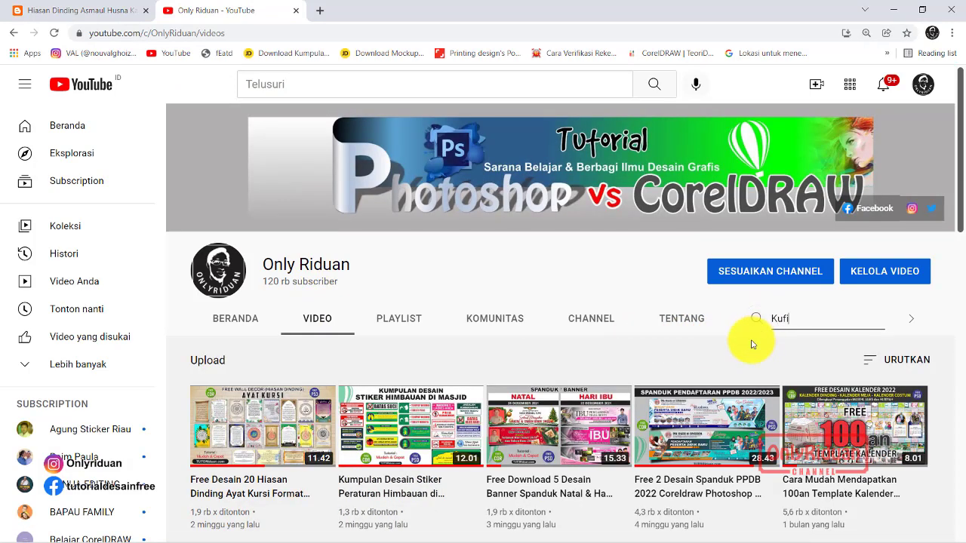
pyautogui.press('Return')
pyautogui.scroll(-2, 453, 281)
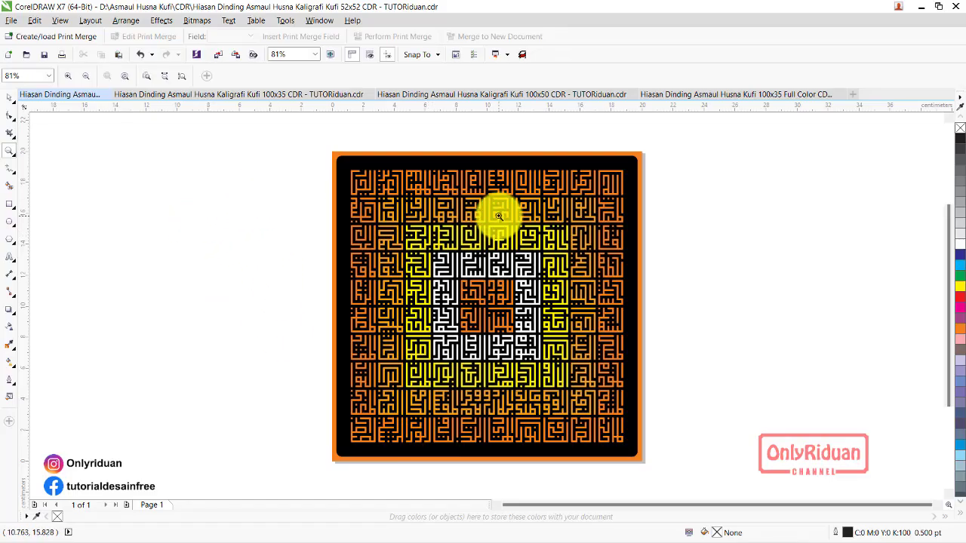
# Step: Switch to the 100x35 Full Color document and marquee-select its entire 103-object artwork
pyautogui.click(261, 95)
pyautogui.click(446, 96)
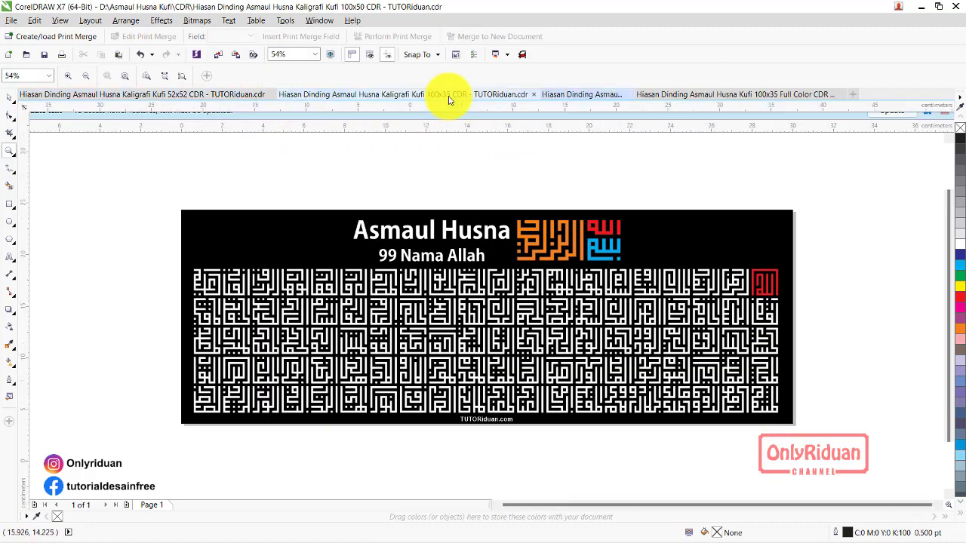
pyautogui.click(657, 96)
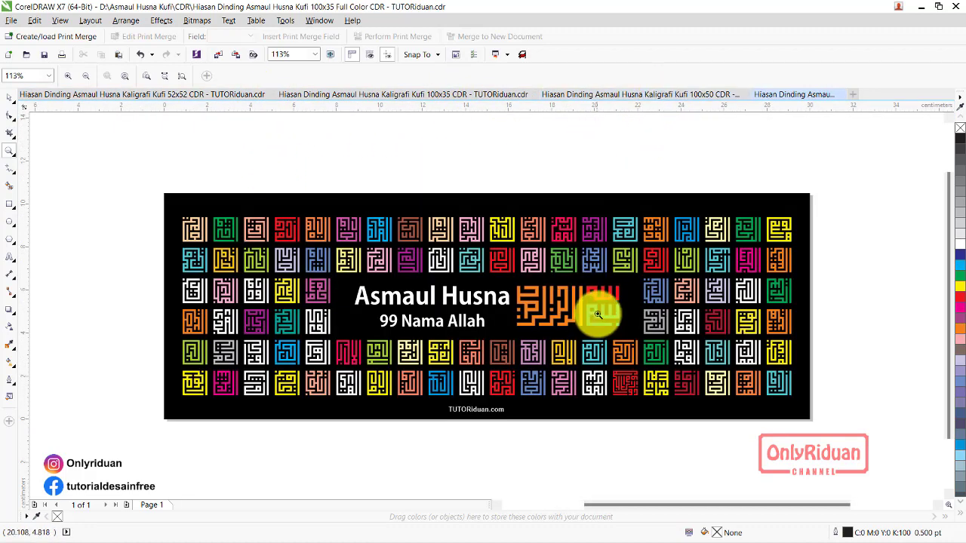
pyautogui.press('space')
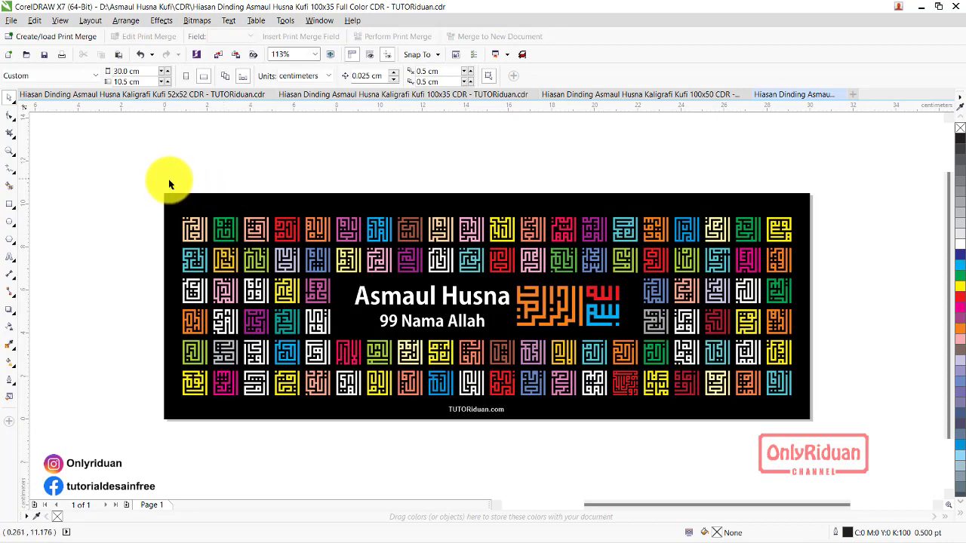
pyautogui.moveTo(150, 182); pyautogui.dragTo(843, 439)
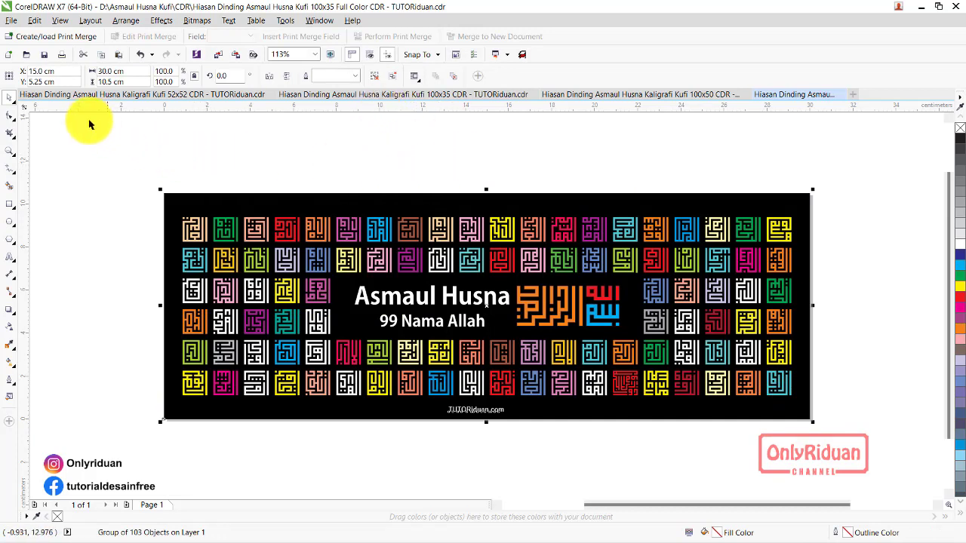
# Step: Start a JPG export of the design into the CETAK folder
pyautogui.click(11, 21)
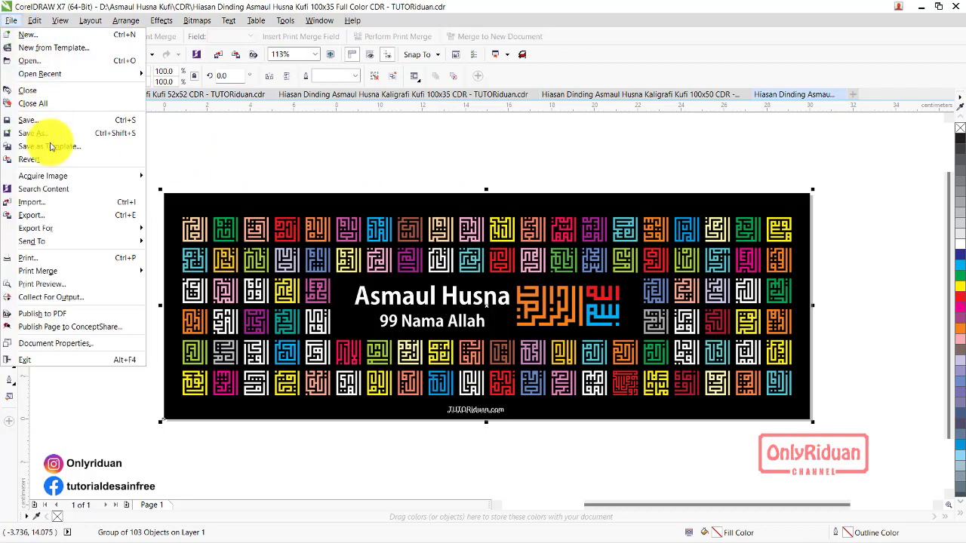
pyautogui.click(30, 215)
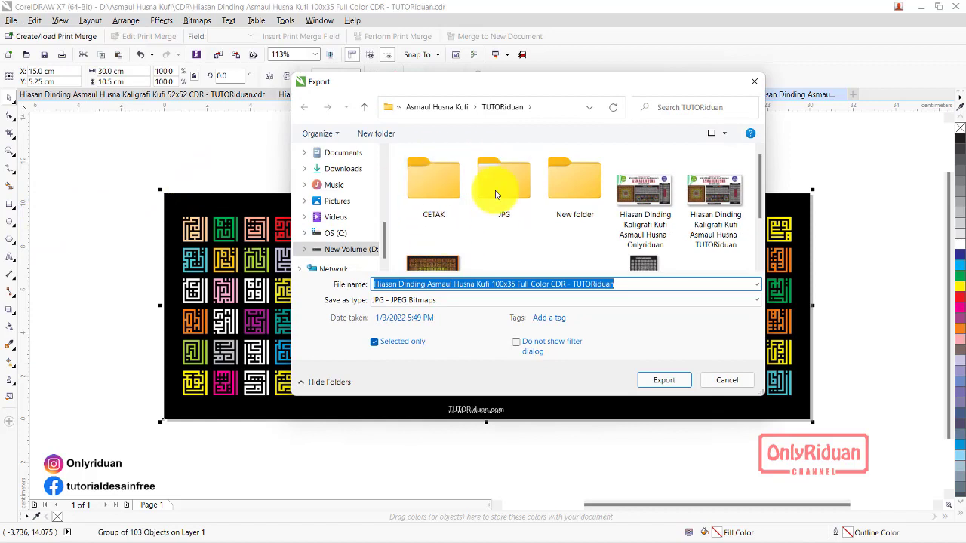
pyautogui.doubleClick(452, 200)
pyautogui.click(384, 300)
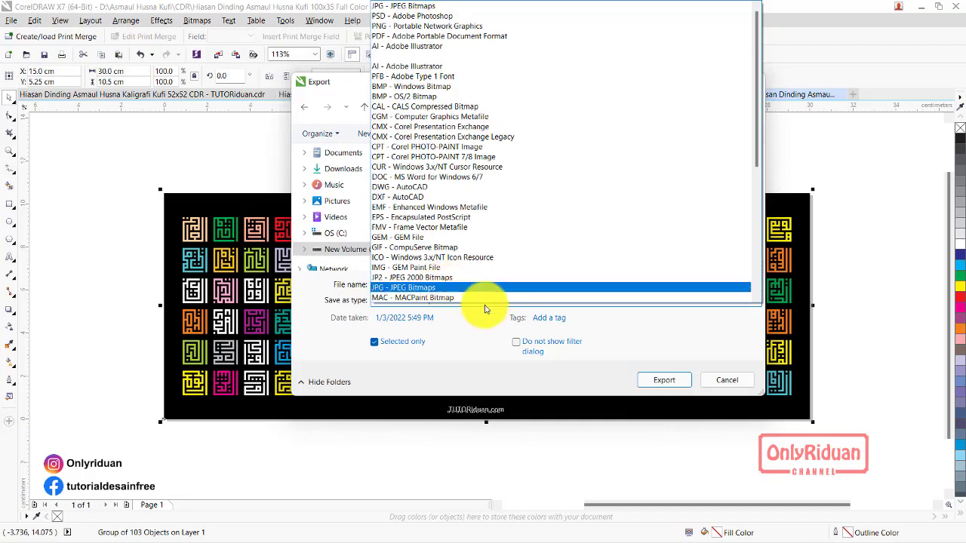
pyautogui.click(438, 318)
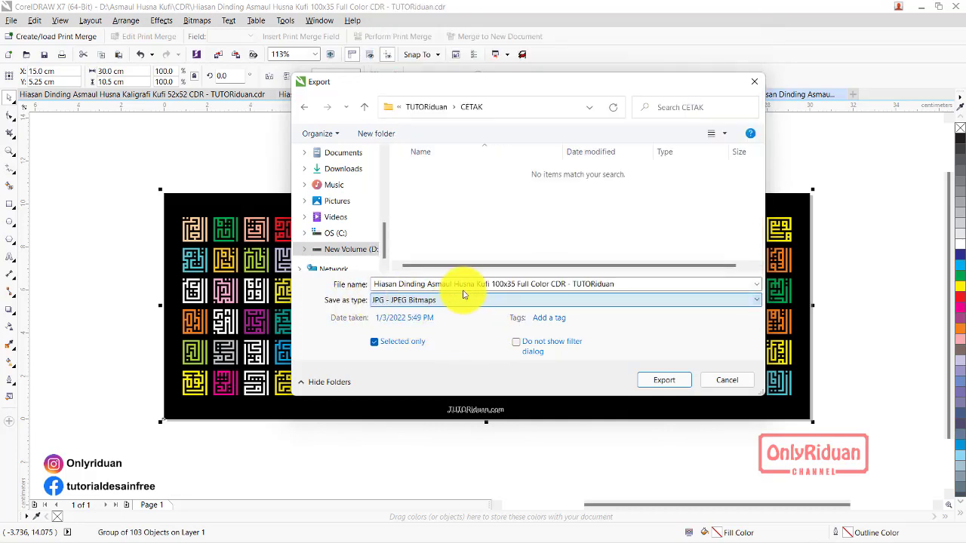
# Step: Name the export 'Hiasan Dinding 100x35 1 lembar', leave Selected only unticked, and export
pyautogui.click(492, 284)
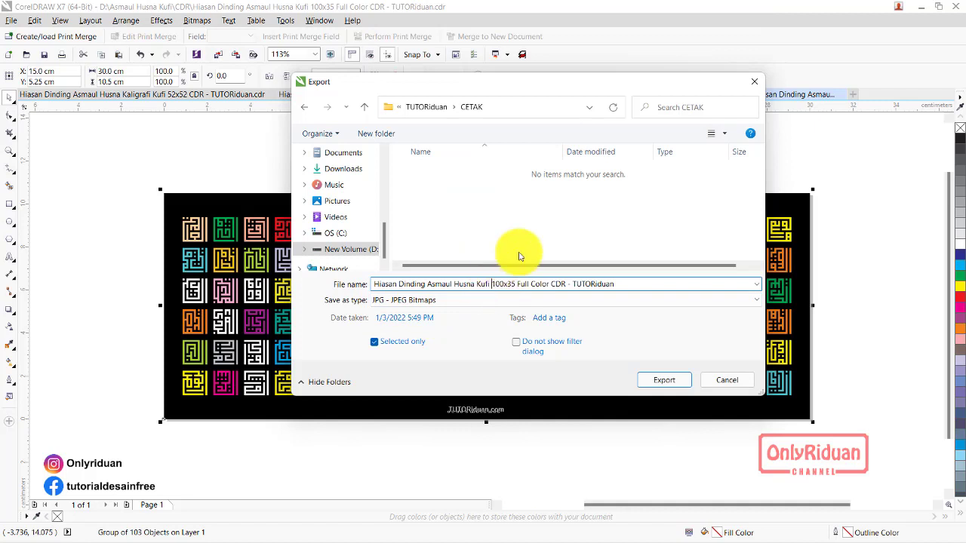
pyautogui.press('BackSpace')
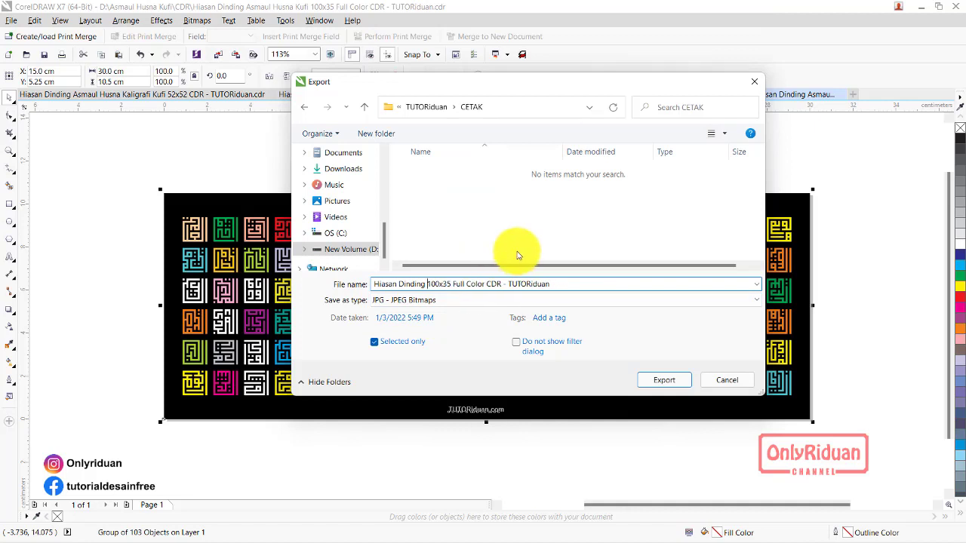
pyautogui.moveTo(428, 284); pyautogui.dragTo(557, 284)
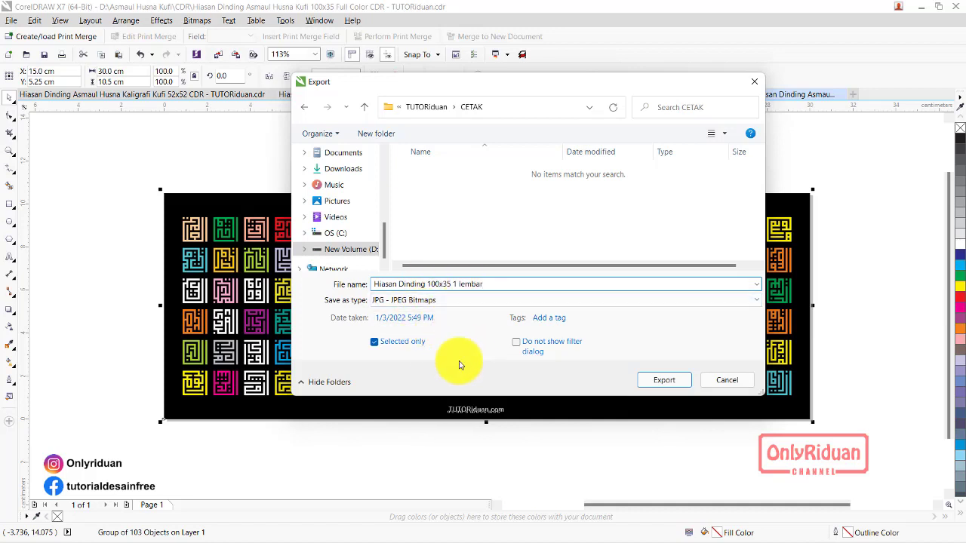
pyautogui.click(374, 344)
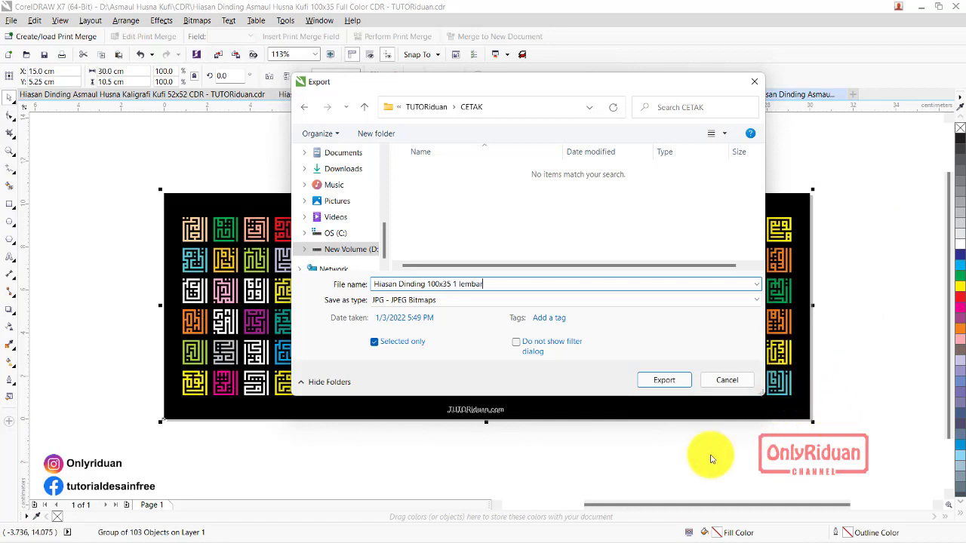
pyautogui.click(374, 344)
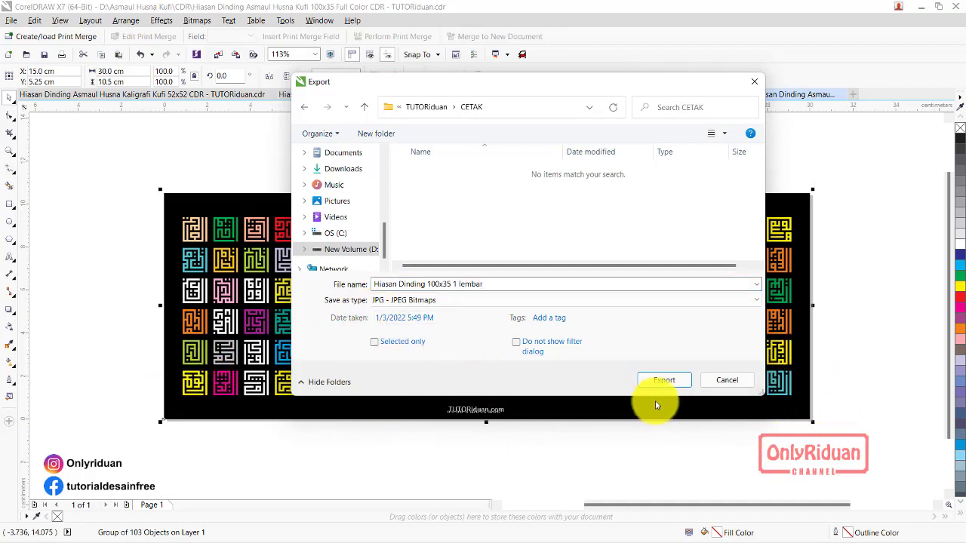
pyautogui.click(670, 383)
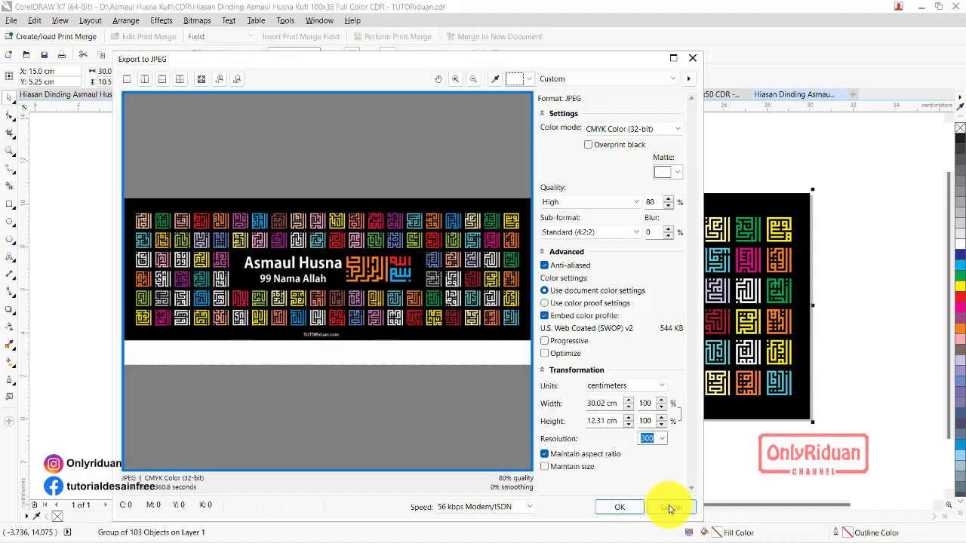
# Step: Cancel the JPEG export and delete the stray text object below the design
pyautogui.click(670, 510)
pyautogui.moveTo(876, 487)
pyautogui.mouseDown()
pyautogui.moveTo(197, 445)
pyautogui.moveTo(137, 413)
pyautogui.mouseUp()
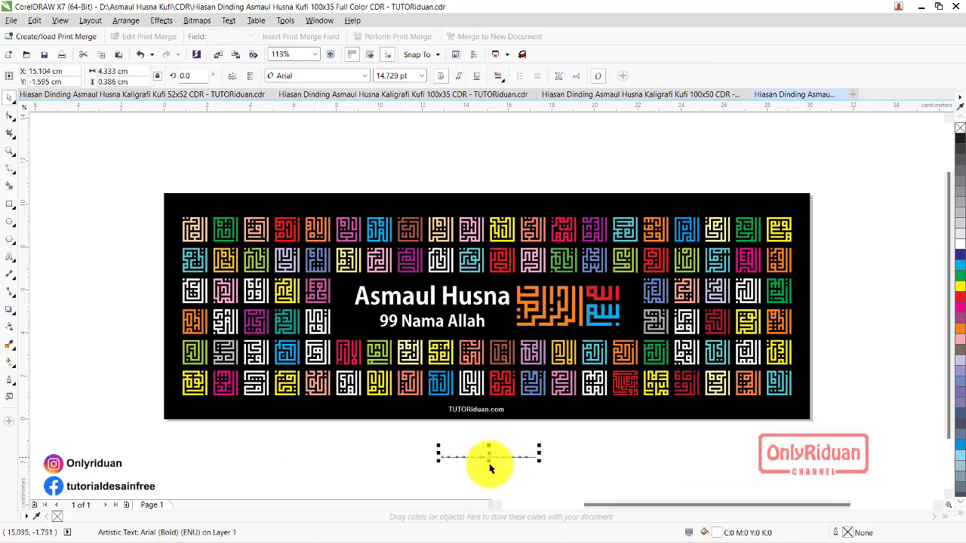
pyautogui.press('Delete')
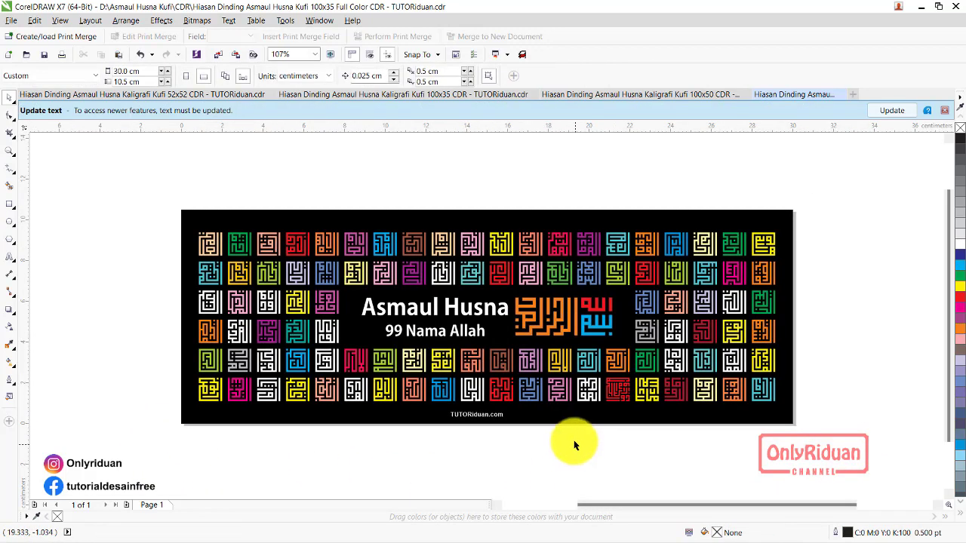
pyautogui.click(943, 111)
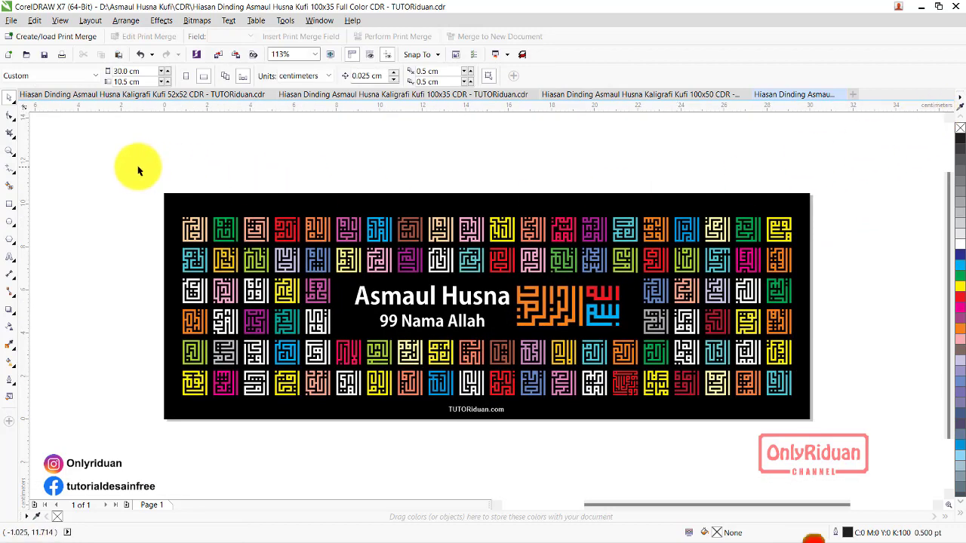
# Step: Re-export the artwork group as a JPG named 'Hiasan Dinding 100x35 Cm 1 Lembar' in CETAK
pyautogui.click(777, 413)
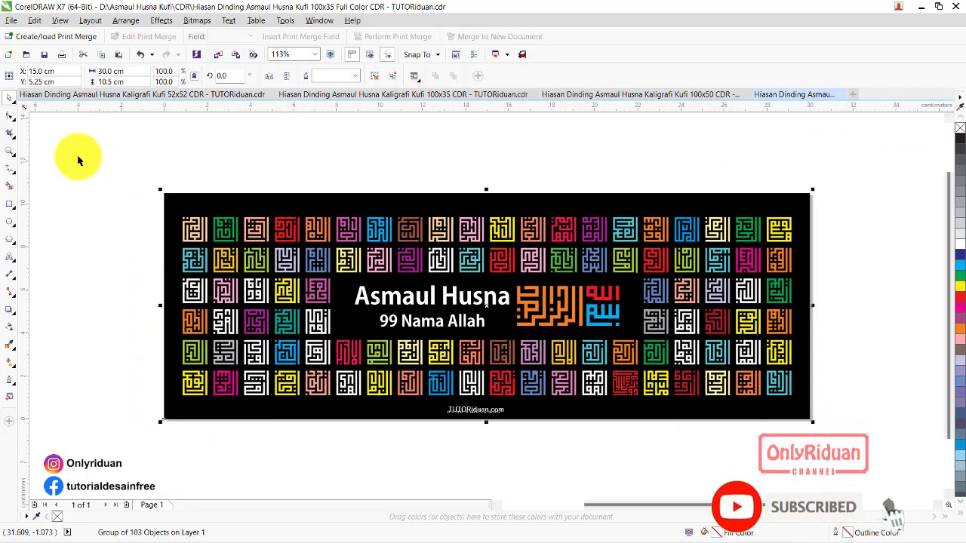
pyautogui.click(11, 21)
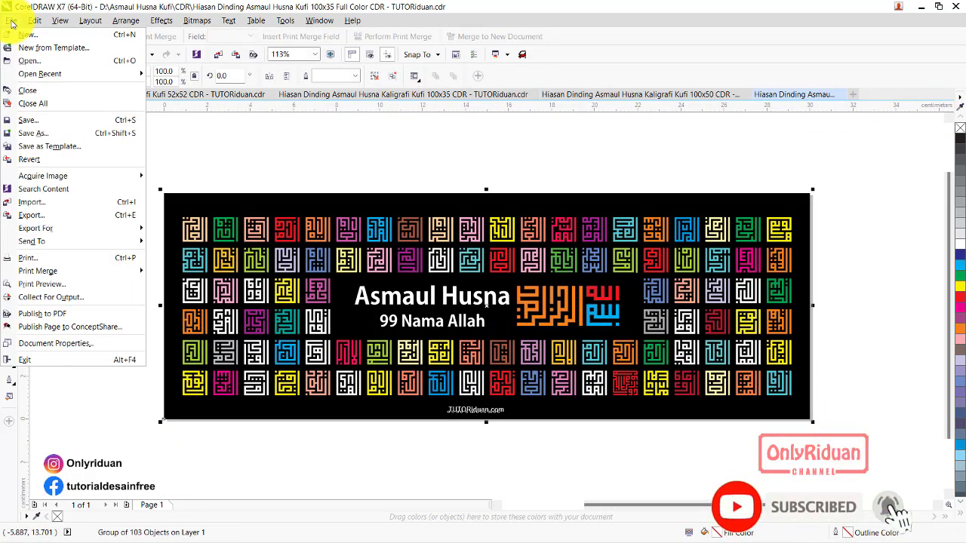
pyautogui.click(34, 215)
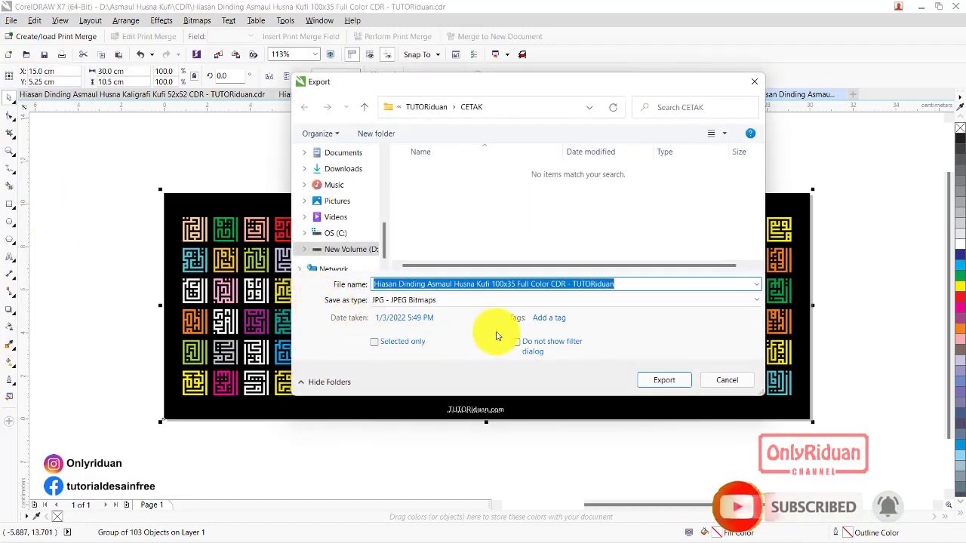
pyautogui.click(532, 285)
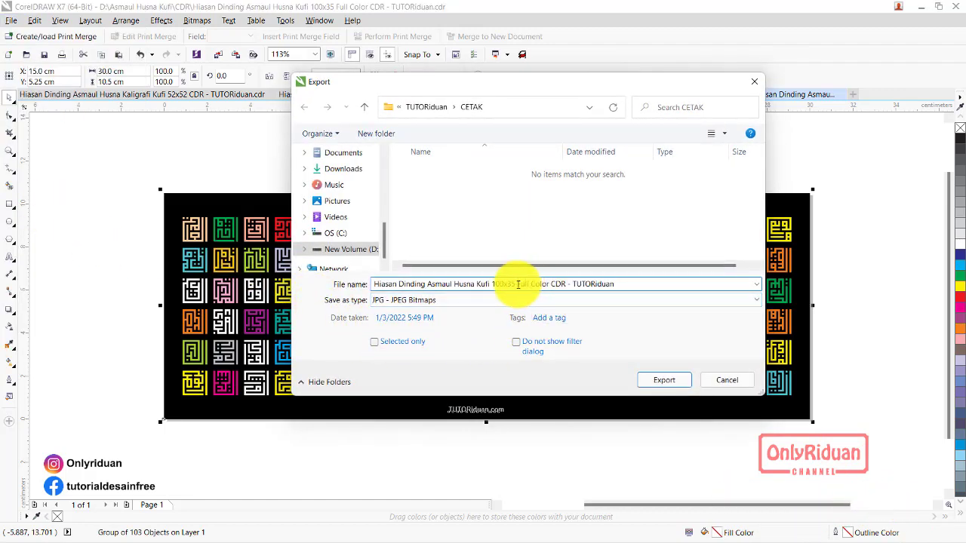
pyautogui.moveTo(518, 285); pyautogui.dragTo(687, 281)
pyautogui.write('Hiasan Dinding 100x35 Cm  1 Lembar')
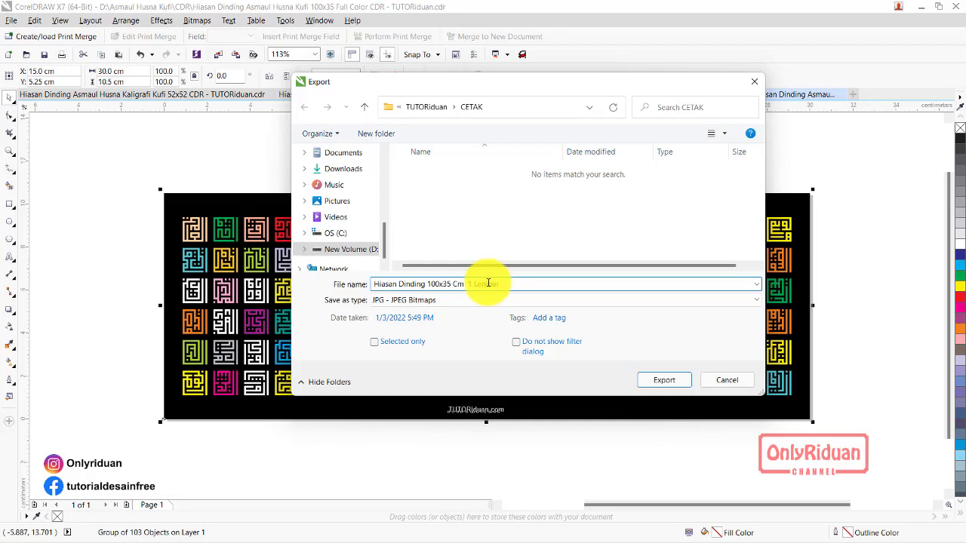
pyautogui.click(664, 380)
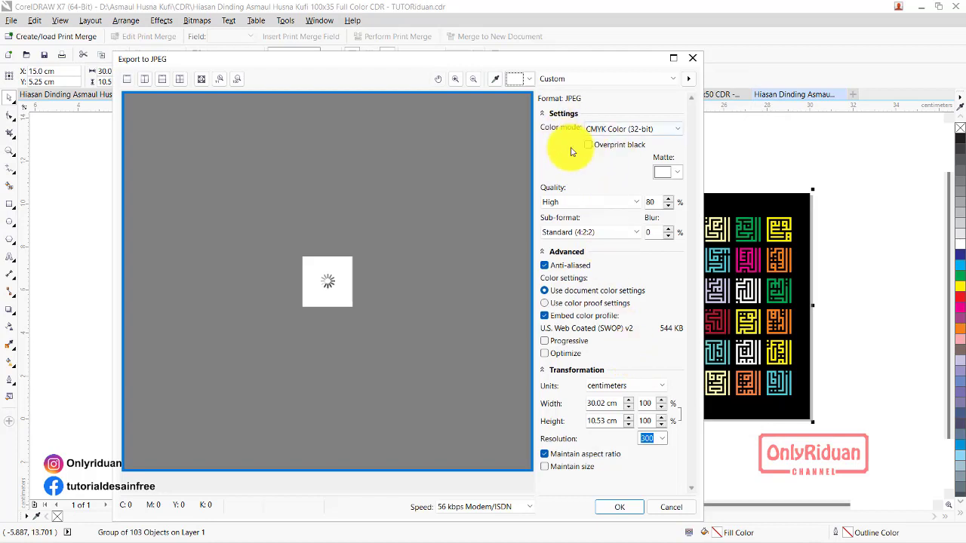
# Step: Set the CMYK JPEG export width to 100 cm and inspect the preview
pyautogui.click(608, 129)
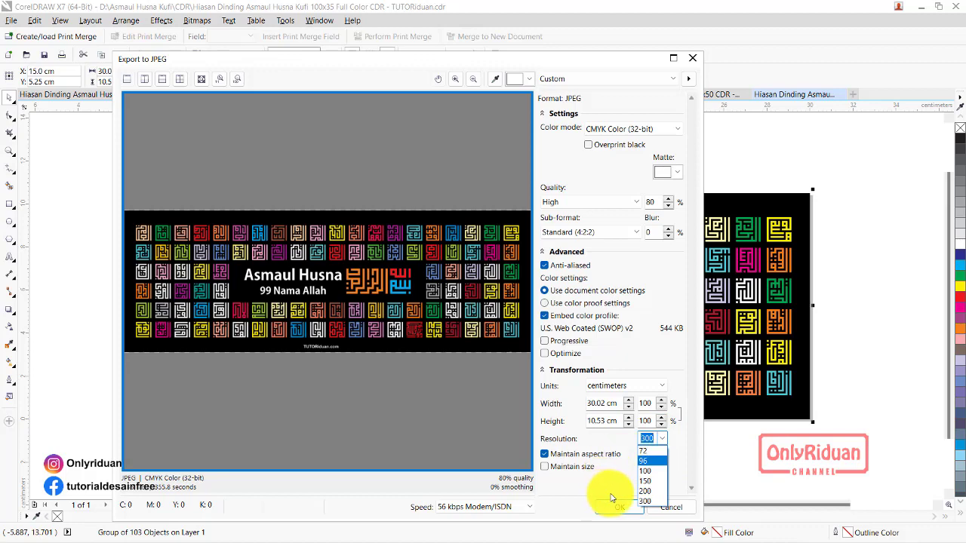
pyautogui.click(649, 481)
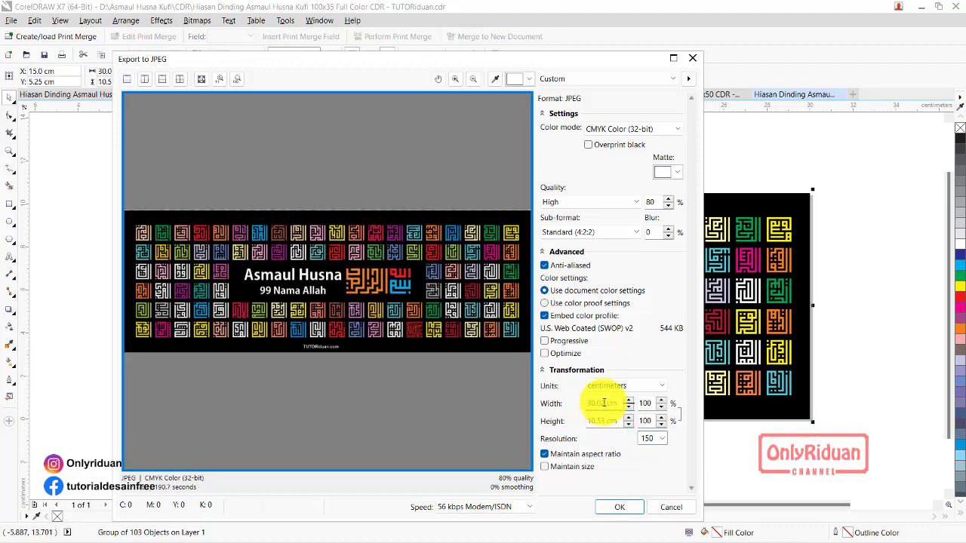
pyautogui.doubleClick(603, 403)
pyautogui.write('100')
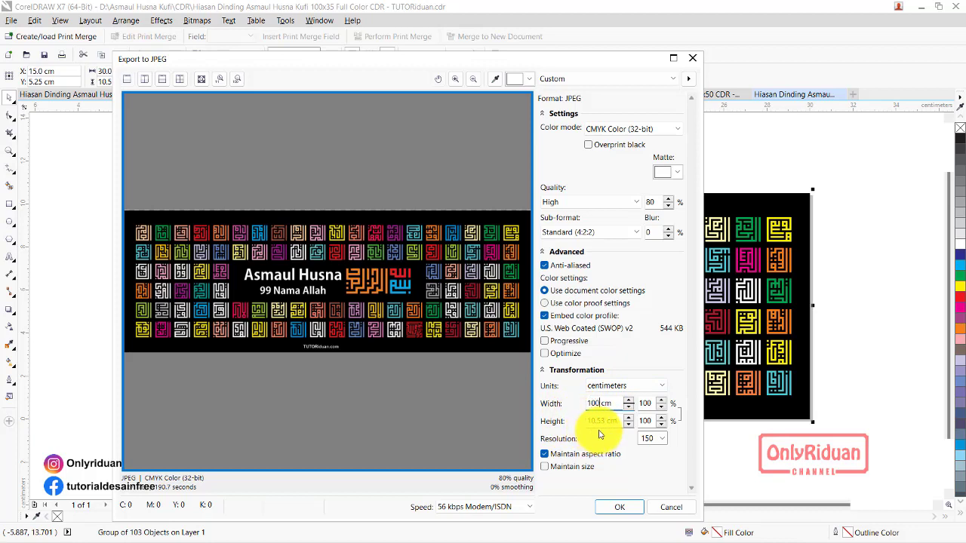
pyautogui.press('Tab')
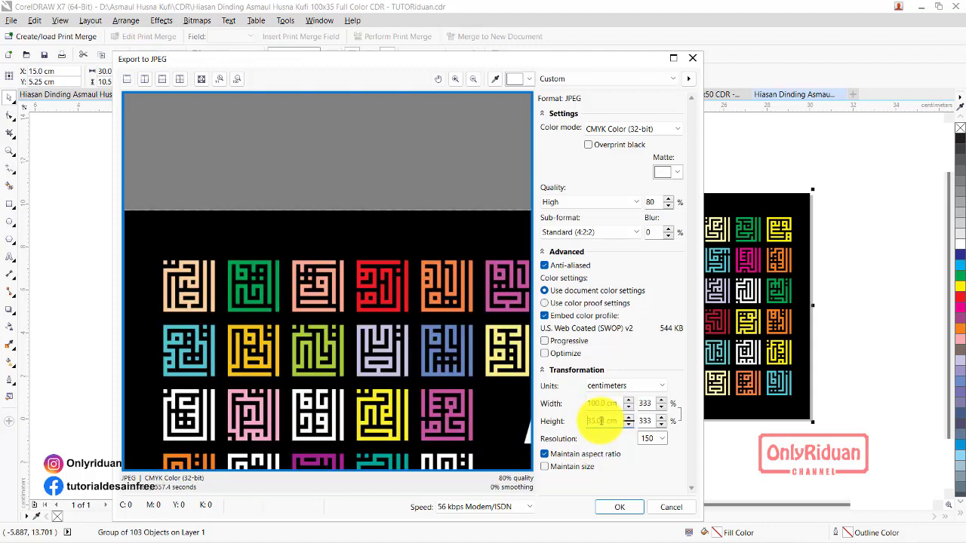
pyautogui.scroll(-3, 308, 302)
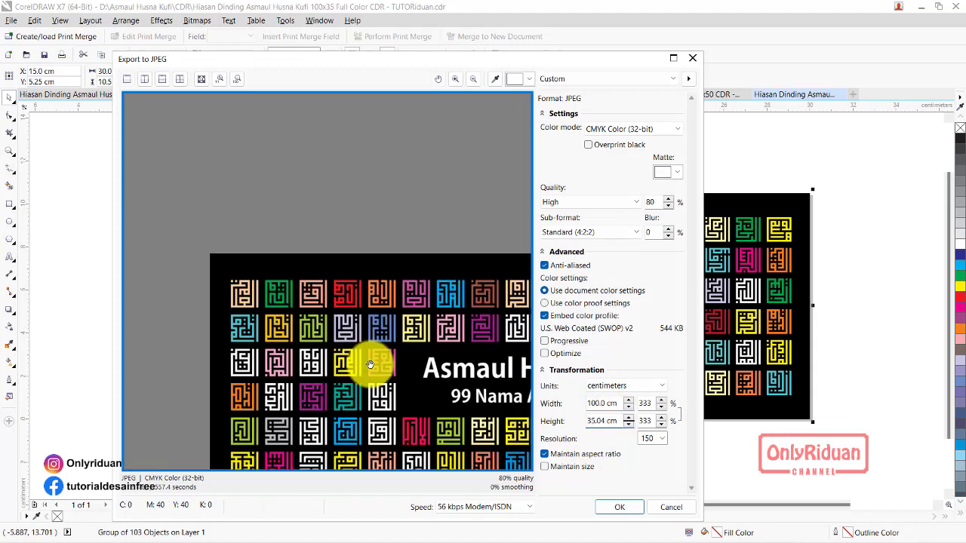
pyautogui.scroll(2, 291, 259)
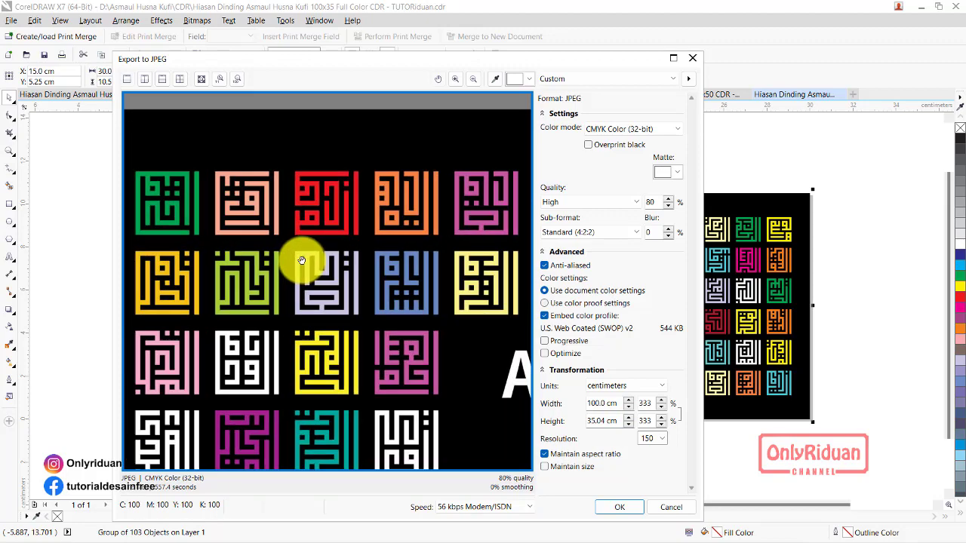
pyautogui.scroll(1, 301, 261)
pyautogui.scroll(-3, 301, 260)
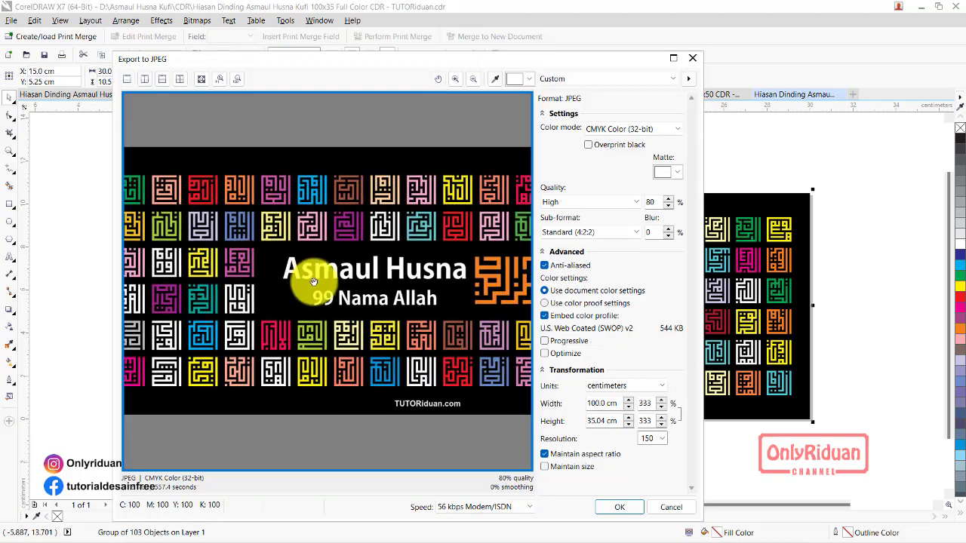
pyautogui.scroll(1, 256, 275)
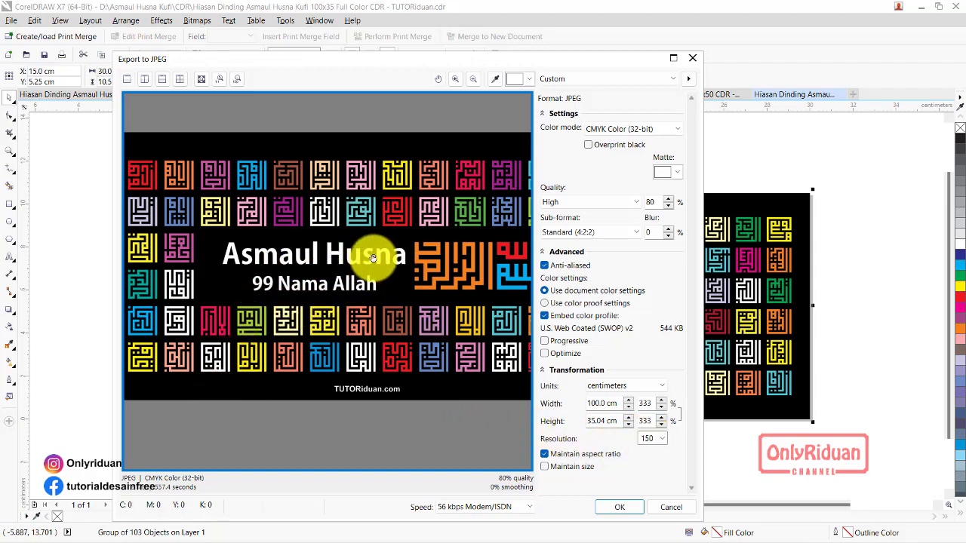
pyautogui.moveTo(373, 257); pyautogui.dragTo(273, 267)
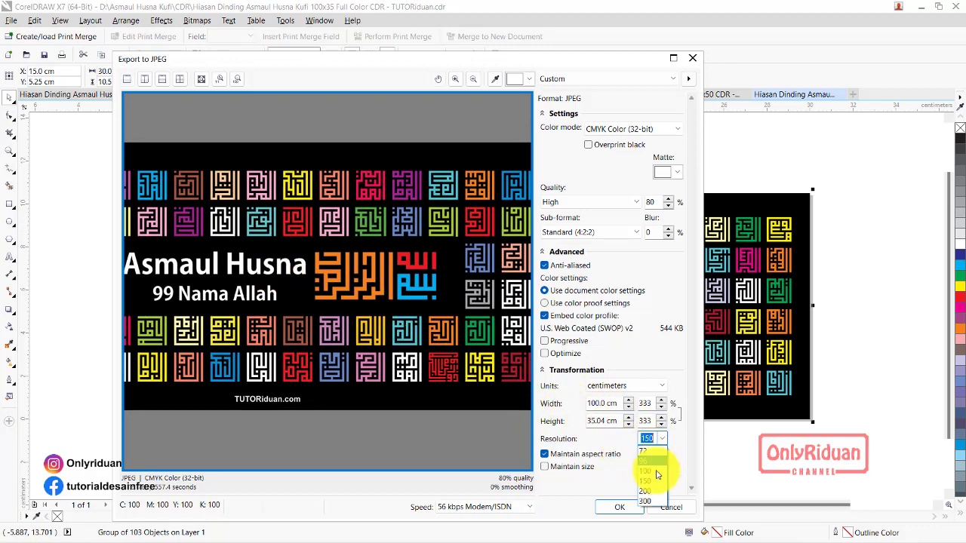
# Step: Export the banner JPEG at 200 dpi, then switch to the 52x52 design document
pyautogui.click(645, 491)
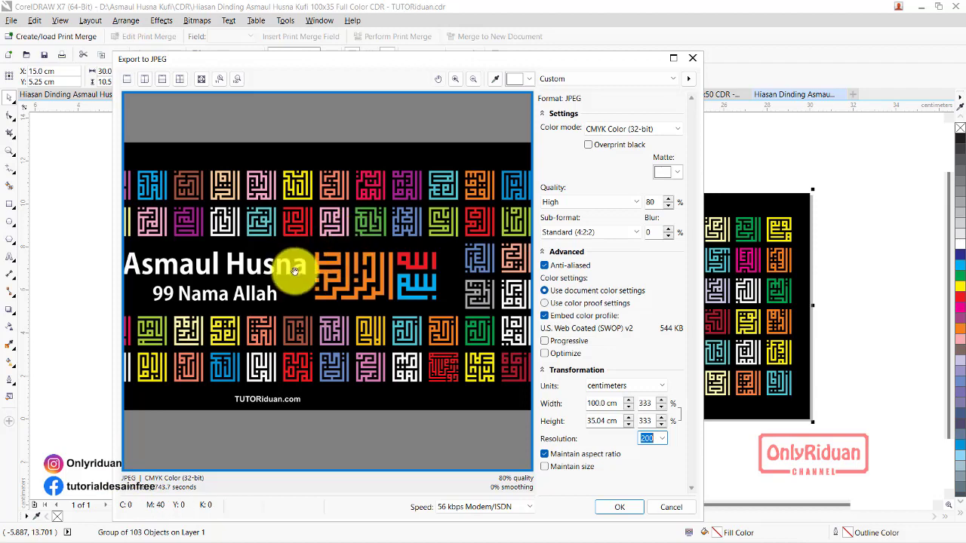
pyautogui.click(620, 508)
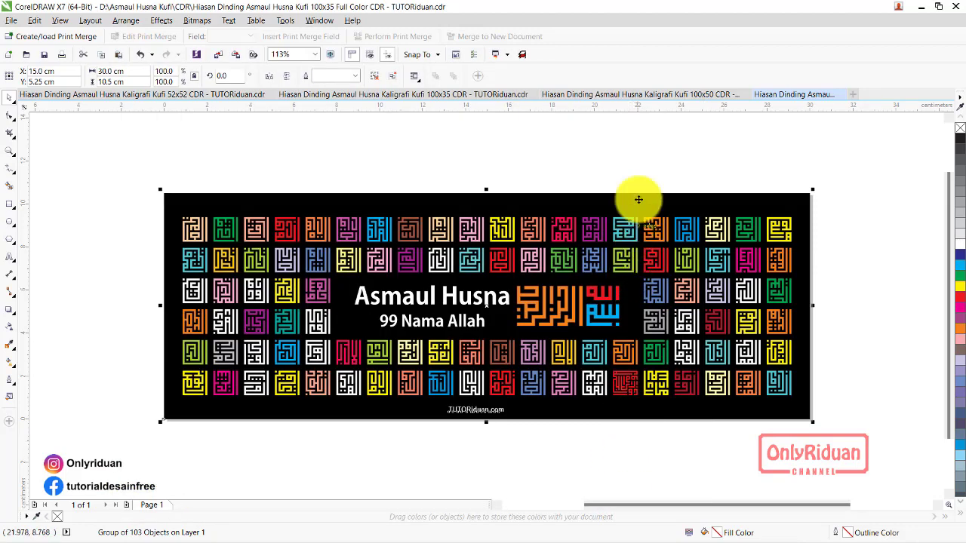
pyautogui.click(619, 96)
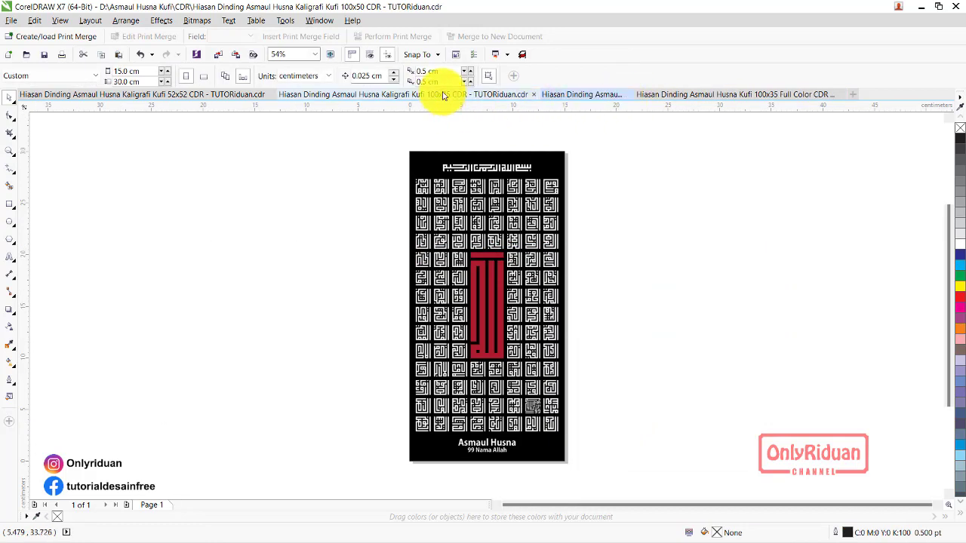
pyautogui.click(442, 93)
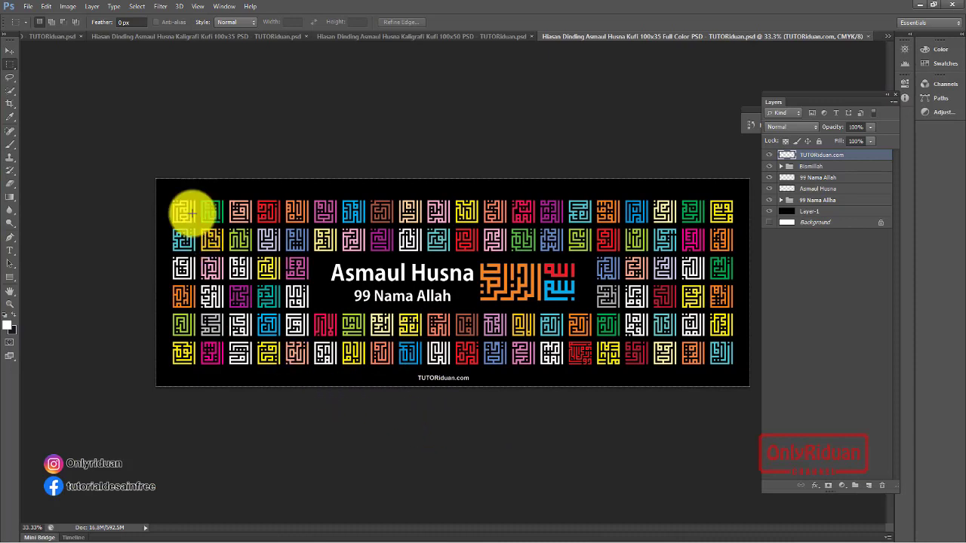
# Step: Make the square 52x52 Kufi PSD the active Photoshop document and open the Image menu
pyautogui.click(54, 36)
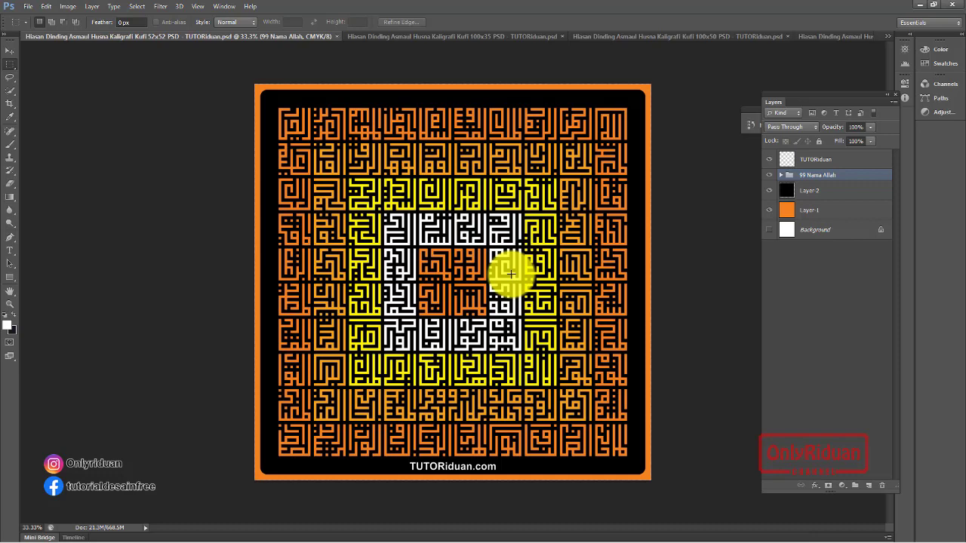
pyautogui.click(70, 8)
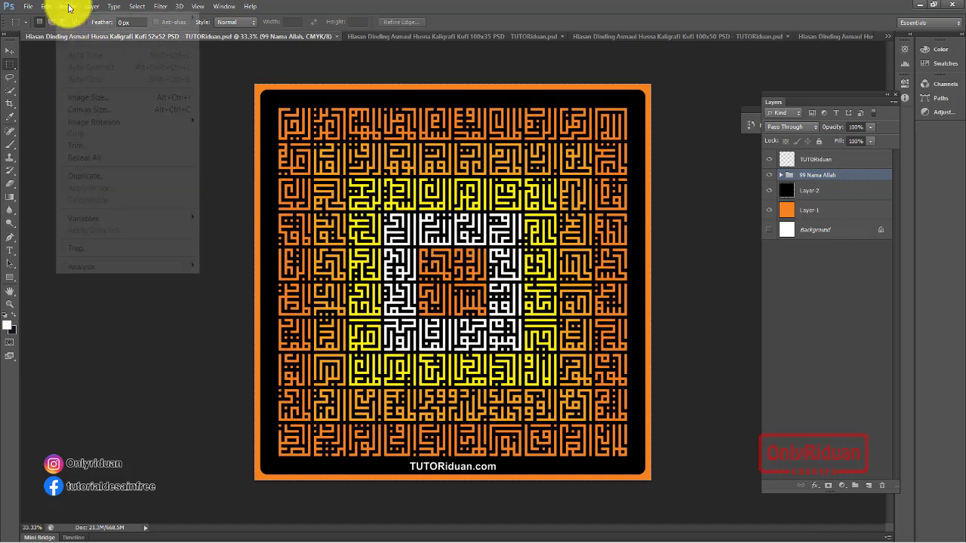
# Step: Resize the 52x52 design to 52 cm wide at 200 pixels/inch, using centimeters
pyautogui.click(95, 98)
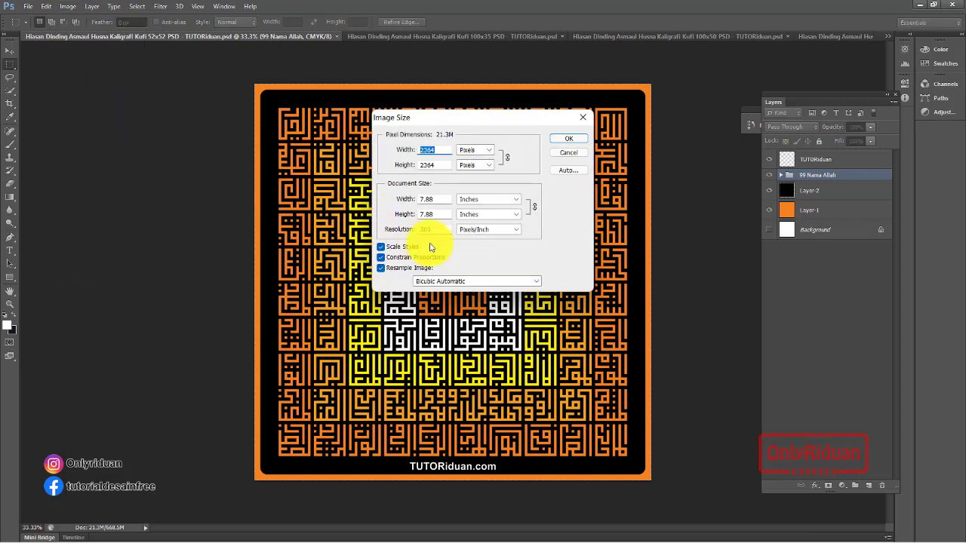
pyautogui.click(487, 199)
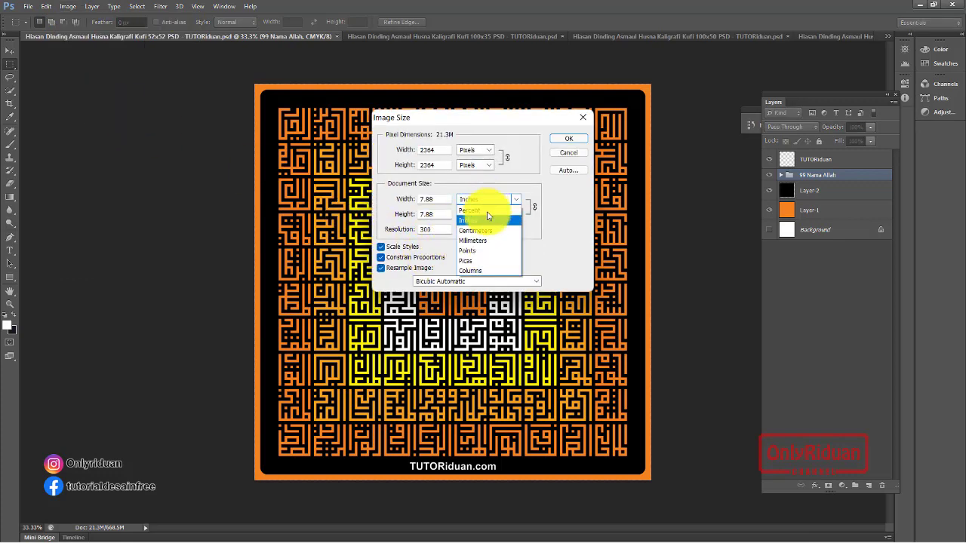
pyautogui.click(487, 231)
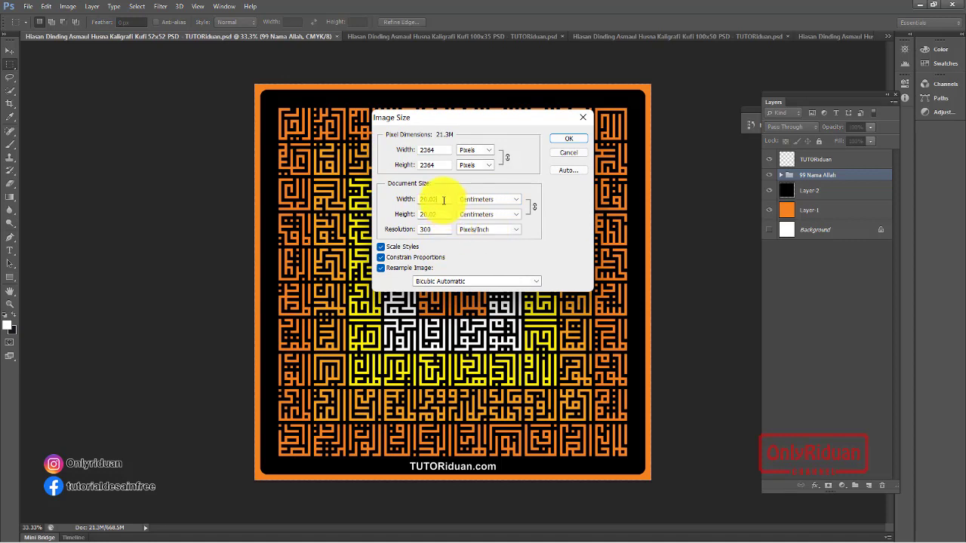
pyautogui.moveTo(444, 200); pyautogui.dragTo(407, 200)
pyautogui.write('52')
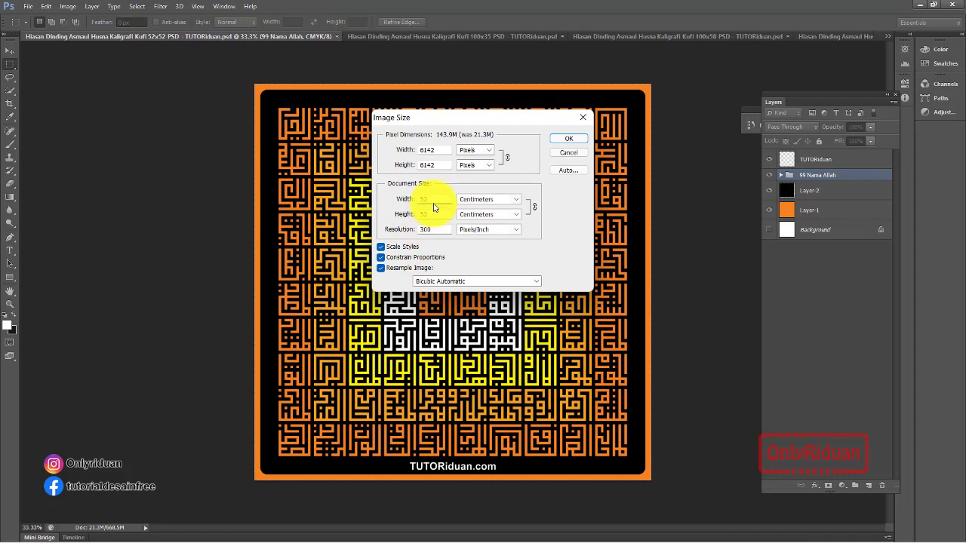
pyautogui.moveTo(439, 229); pyautogui.dragTo(392, 230)
pyautogui.write('200')
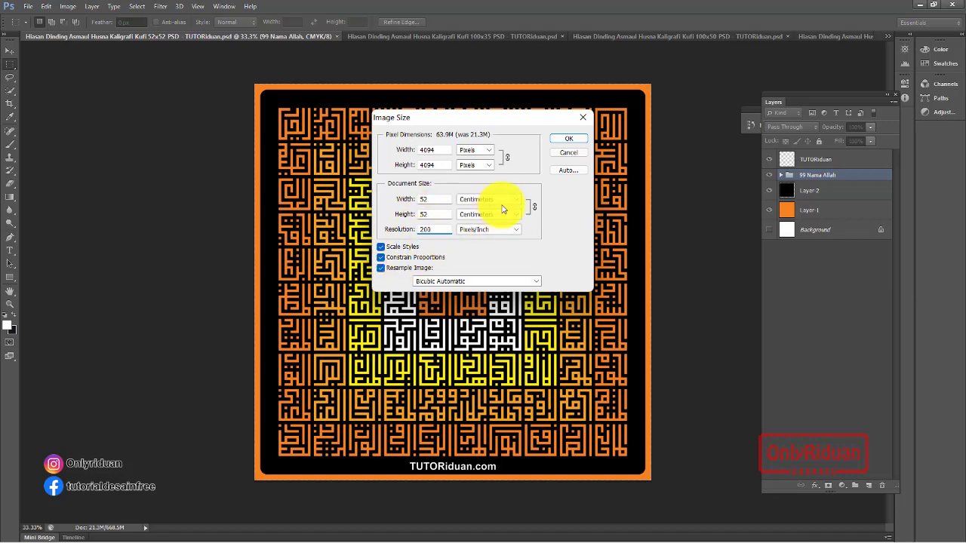
pyautogui.click(570, 139)
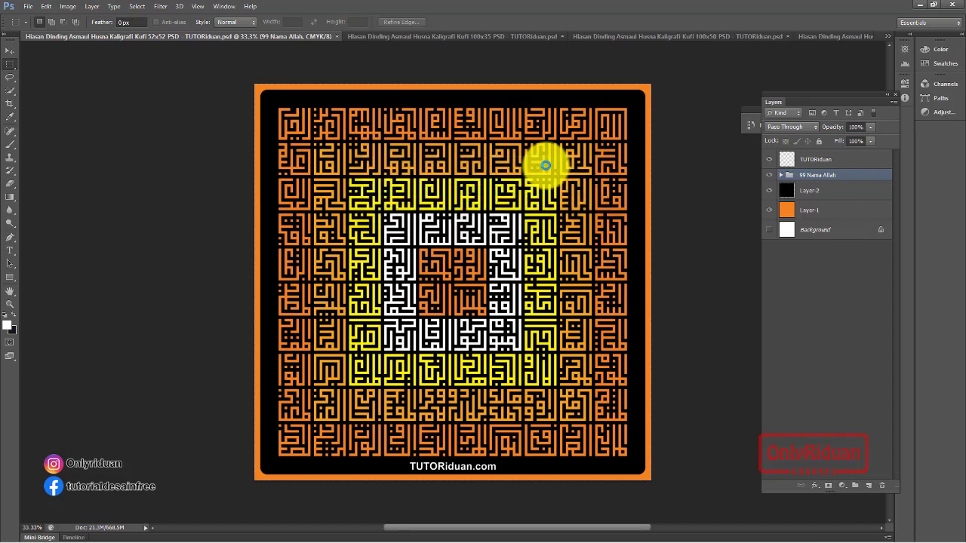
pyautogui.hotkey('ctrl', '+')
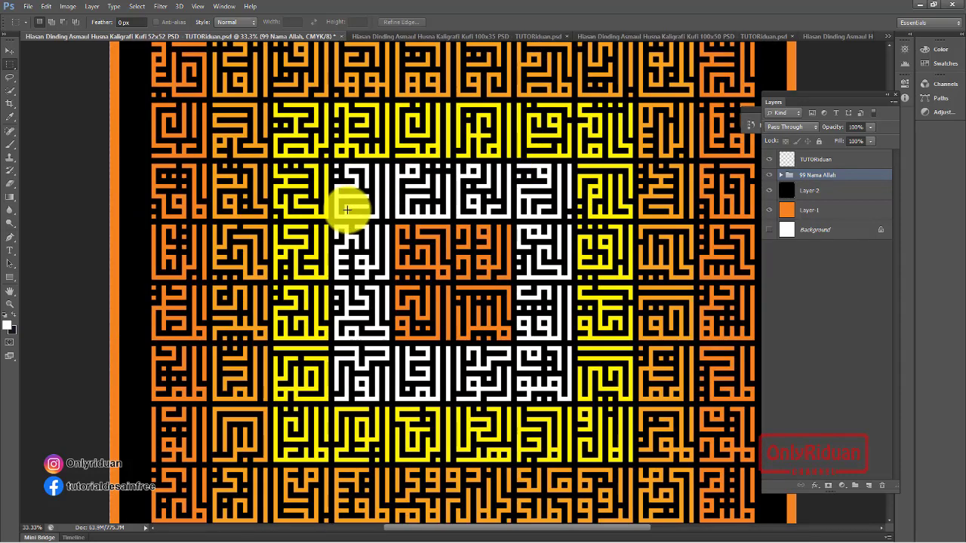
# Step: Fit the resized 52x52 design to the window and start Save As
pyautogui.hotkey('ctrl', '0')
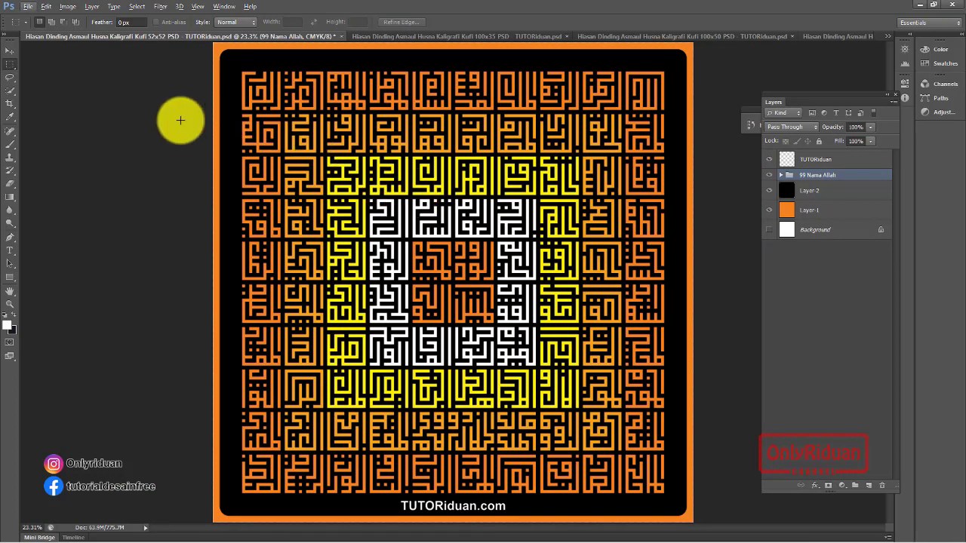
pyautogui.click(27, 6)
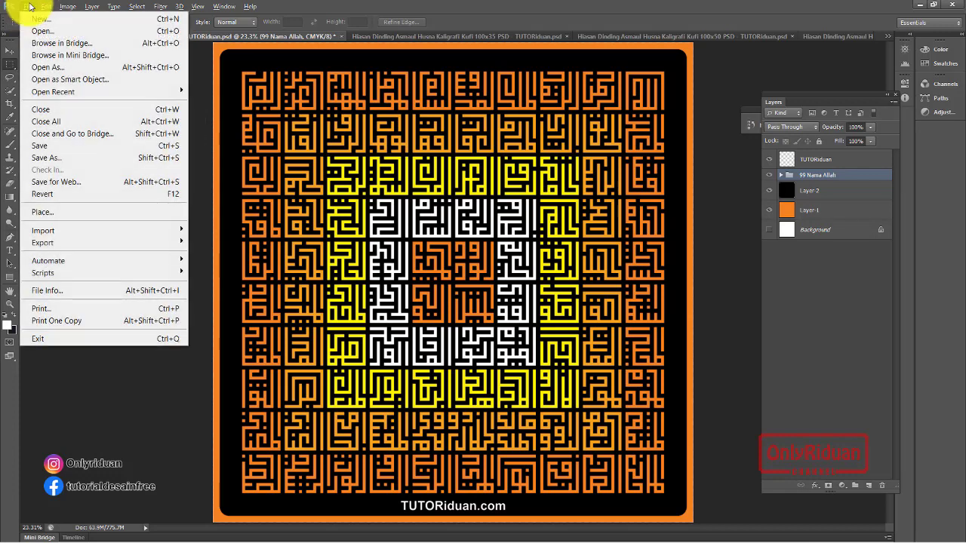
pyautogui.click(45, 157)
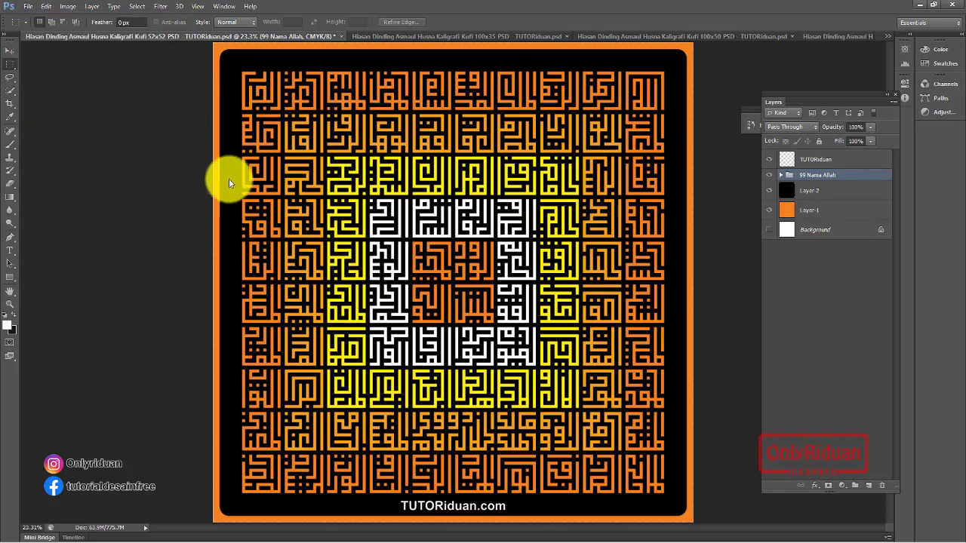
# Step: Set the save location to Asmaul Husna Kufi > TUTORiduan > CETAK
pyautogui.click(556, 109)
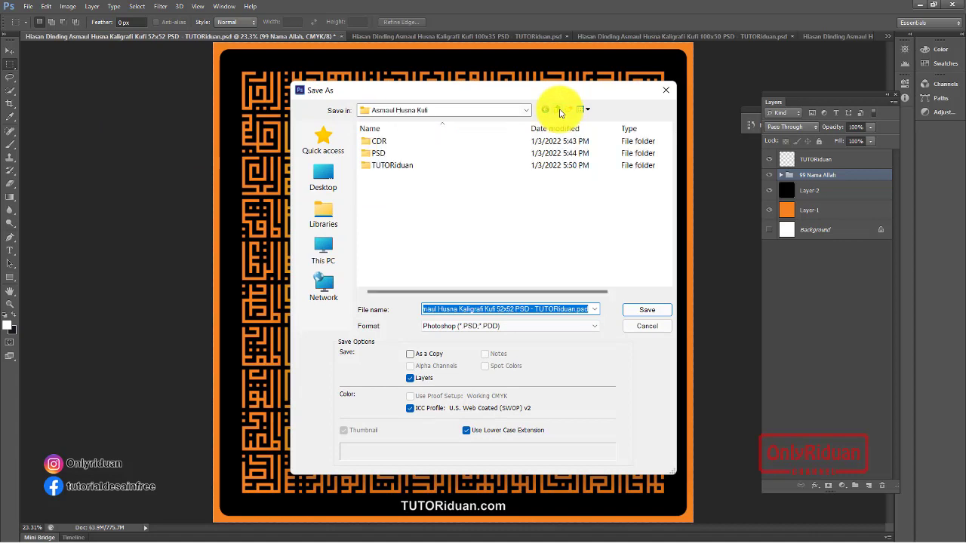
pyautogui.doubleClick(388, 166)
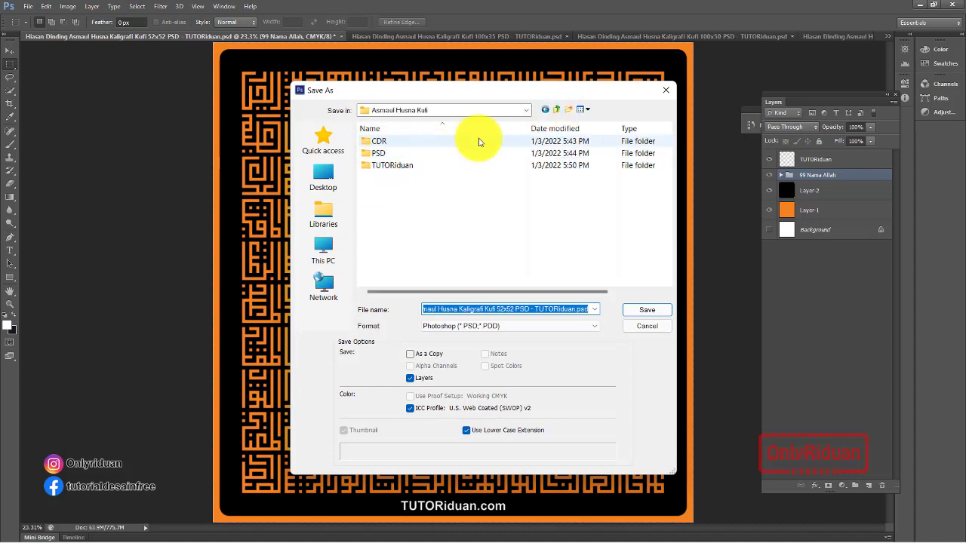
pyautogui.click(556, 110)
pyautogui.doubleClick(385, 168)
pyautogui.click(407, 174)
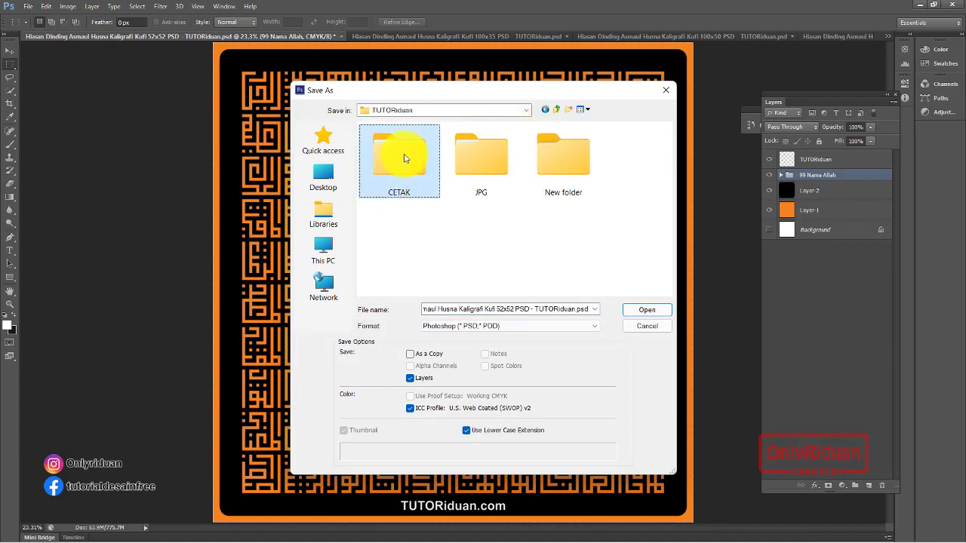
pyautogui.doubleClick(403, 156)
# Step: Save the design as JPEG named 'Hiasan Dinding 52x52 Cm 1 Lembar'
pyautogui.click(504, 327)
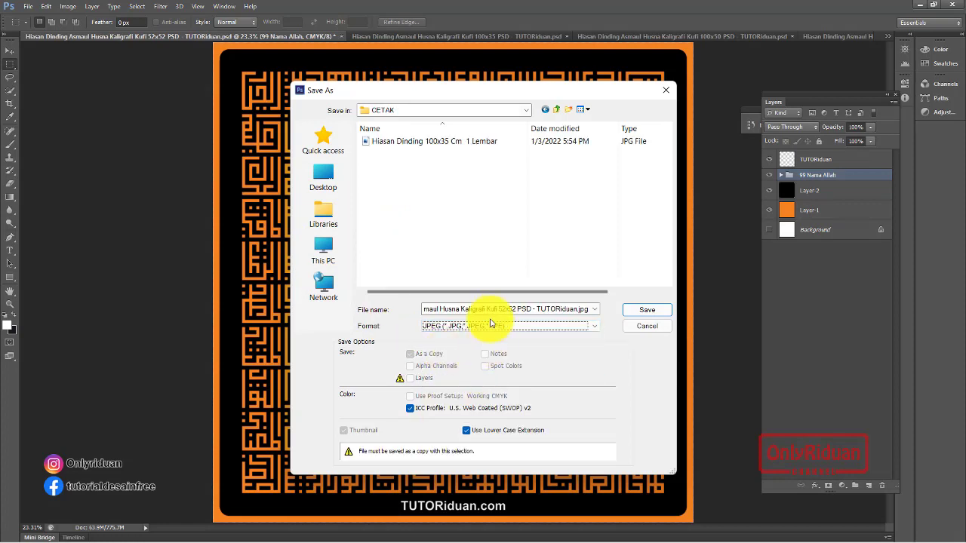
pyautogui.click(431, 309)
pyautogui.click(498, 308)
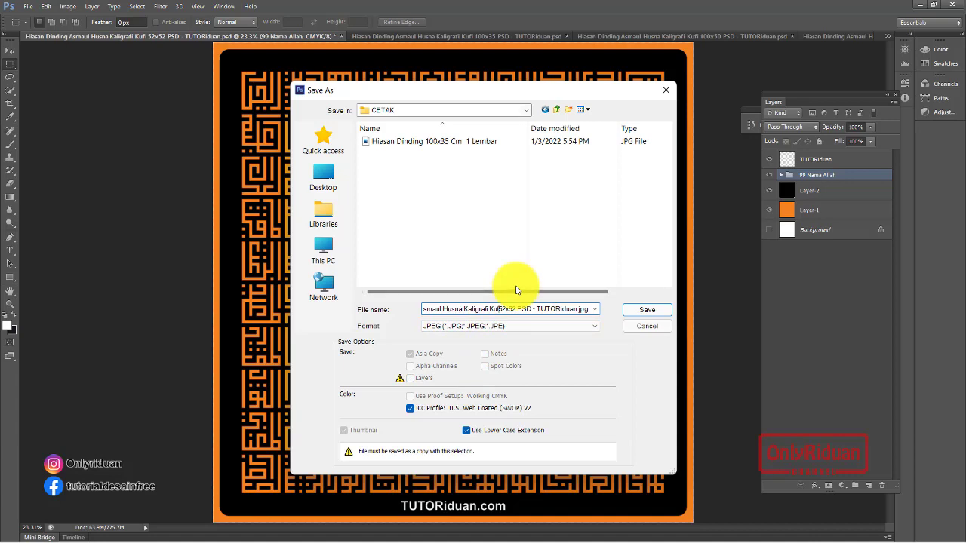
pyautogui.press('BackSpace')
pyautogui.press('BackSpace')
pyautogui.press('BackSpace')
pyautogui.press('BackSpace')
pyautogui.press('BackSpace')
pyautogui.press('BackSpace')
pyautogui.press('BackSpace')
pyautogui.press('BackSpace')
pyautogui.press('BackSpace')
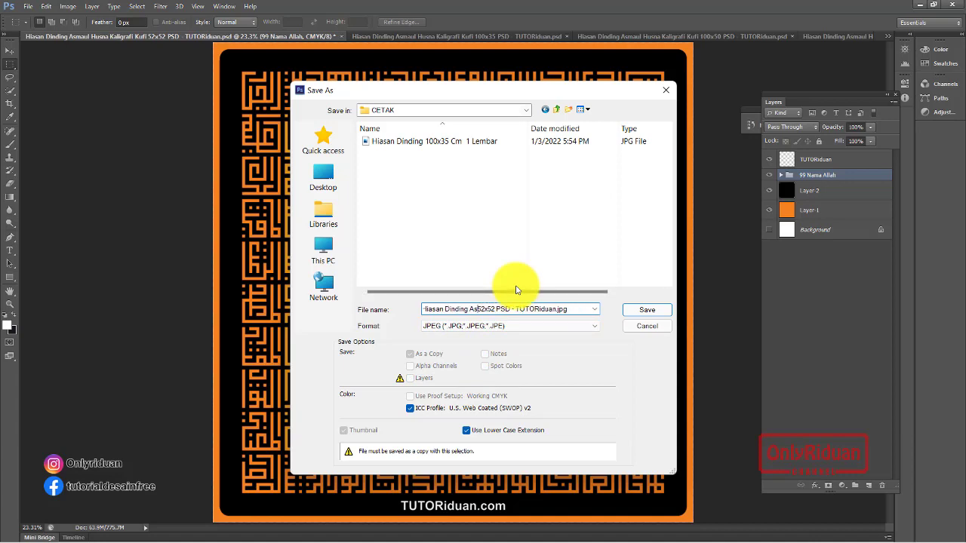
pyautogui.press('BackSpace')
pyautogui.press('BackSpace')
pyautogui.press('BackSpace')
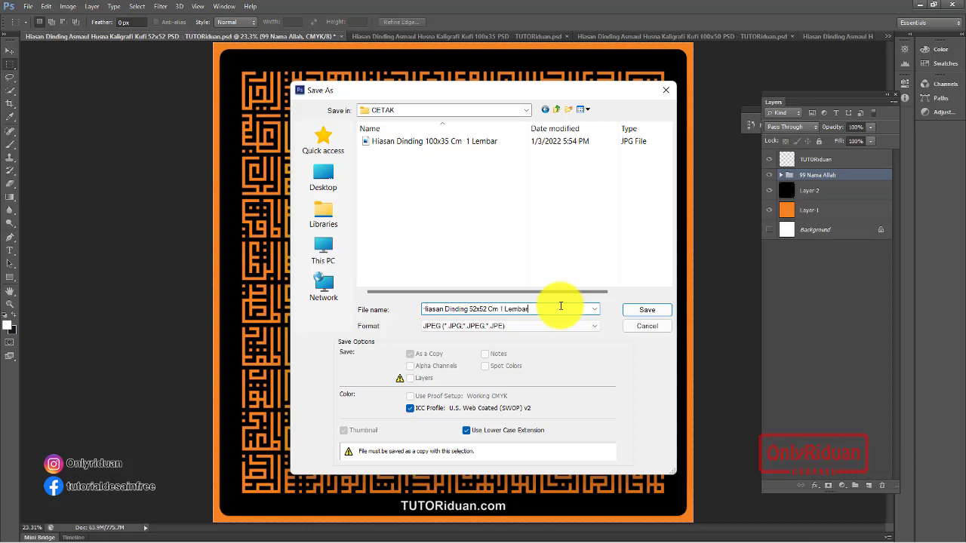
pyautogui.click(642, 312)
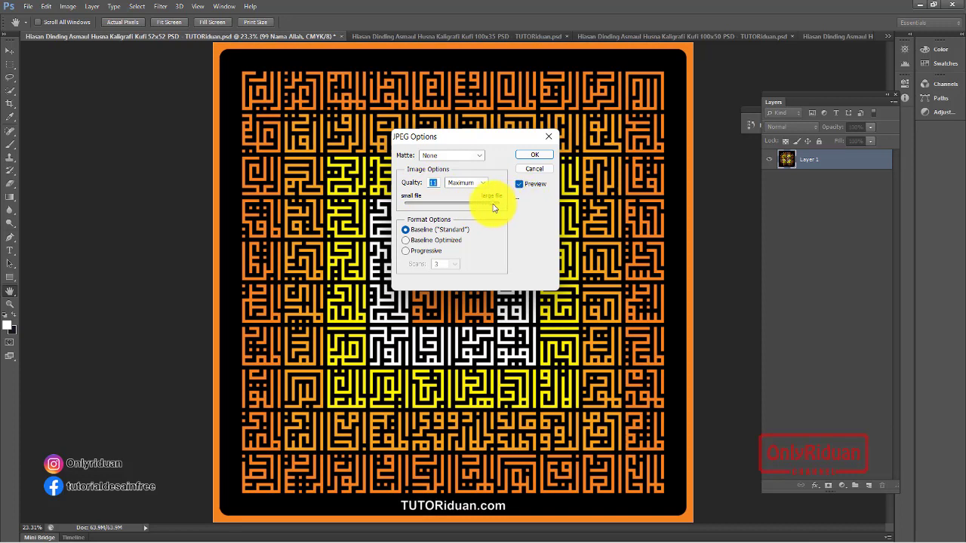
# Step: Set JPEG quality to 12 (Maximum) and confirm the save
pyautogui.moveTo(501, 203); pyautogui.dragTo(520, 192)
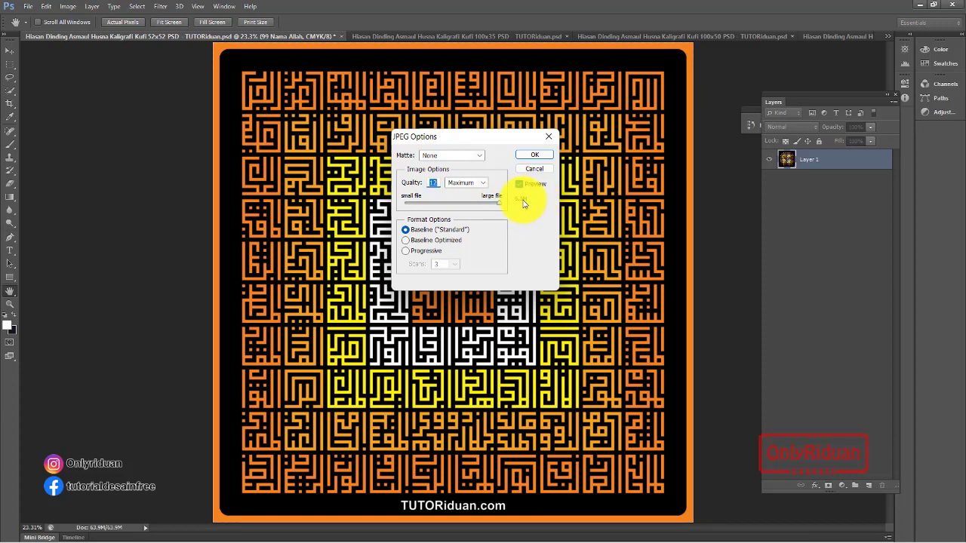
pyautogui.click(534, 154)
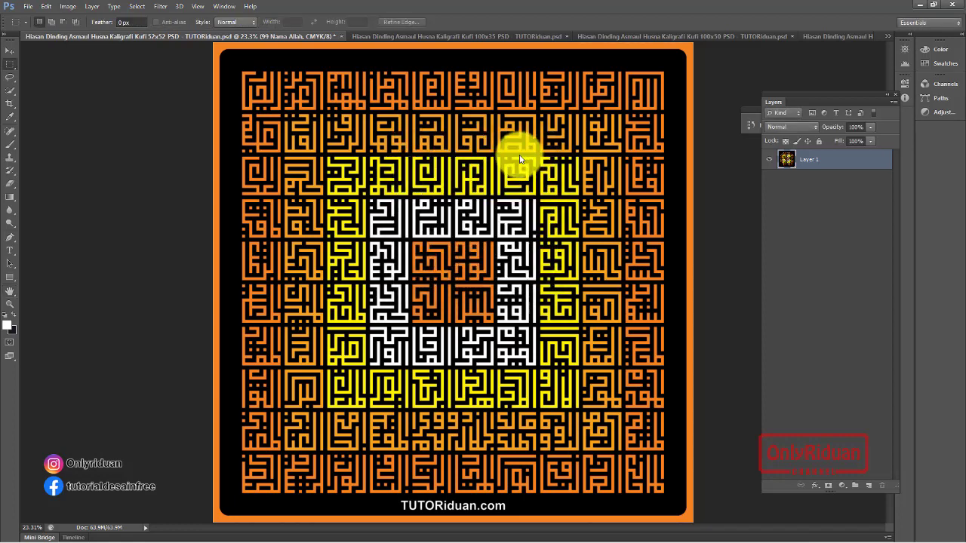
# Step: Check that CETAK holds the 52x52 and 100x35 JPEGs, then minimize Explorer and Photoshop
pyautogui.click(446, 530)
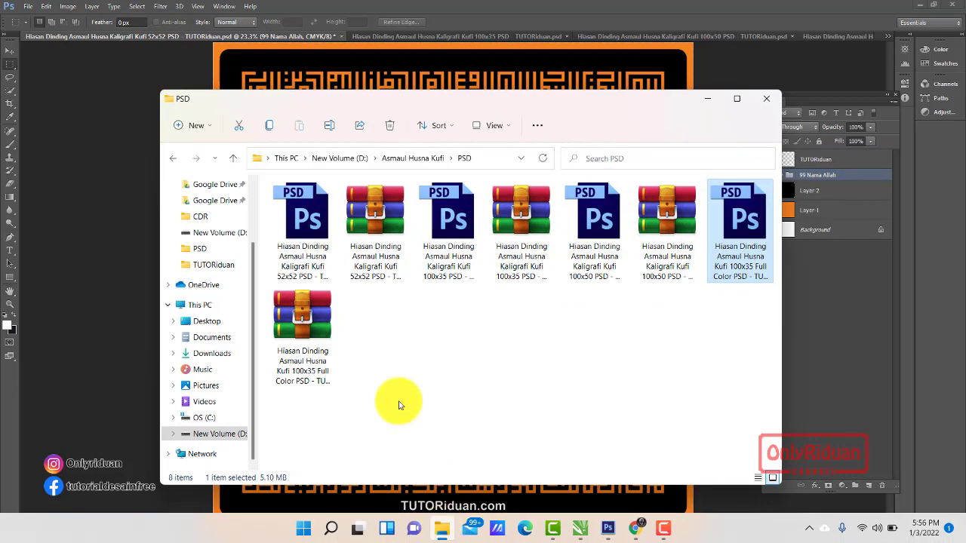
pyautogui.click(402, 159)
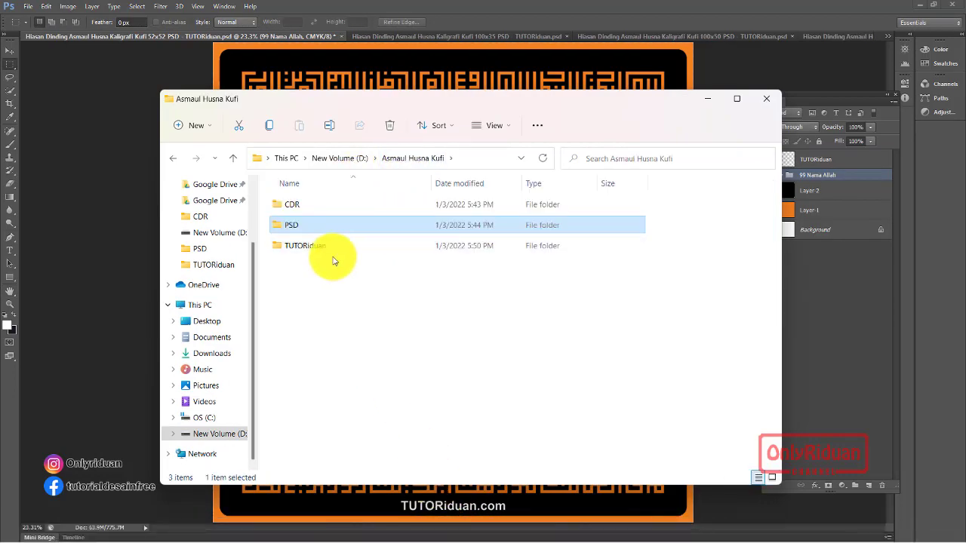
pyautogui.doubleClick(319, 250)
pyautogui.doubleClick(305, 216)
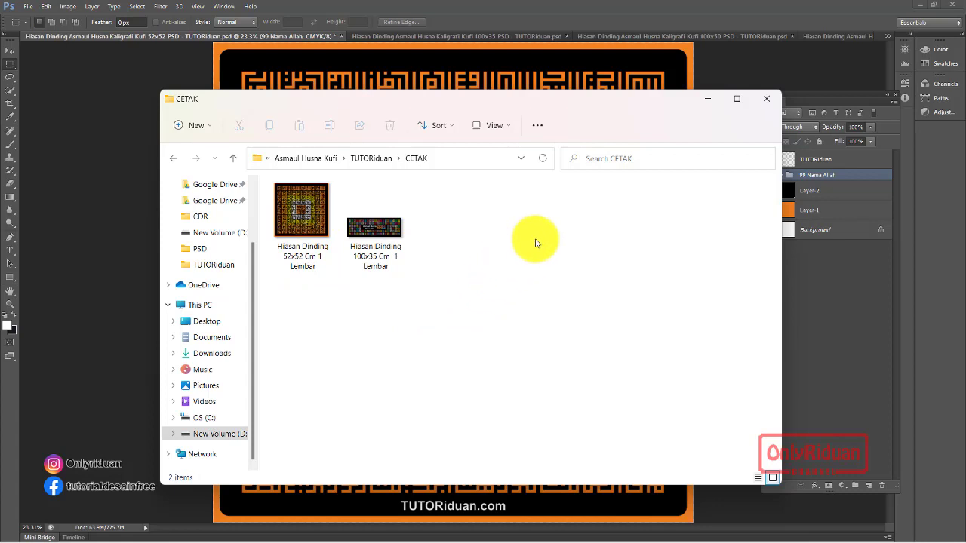
pyautogui.click(706, 103)
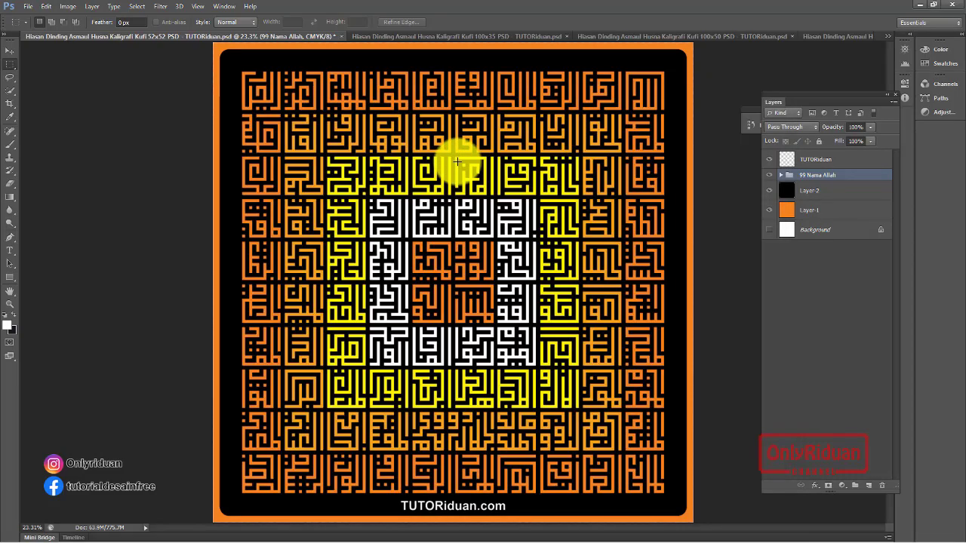
pyautogui.click(919, 9)
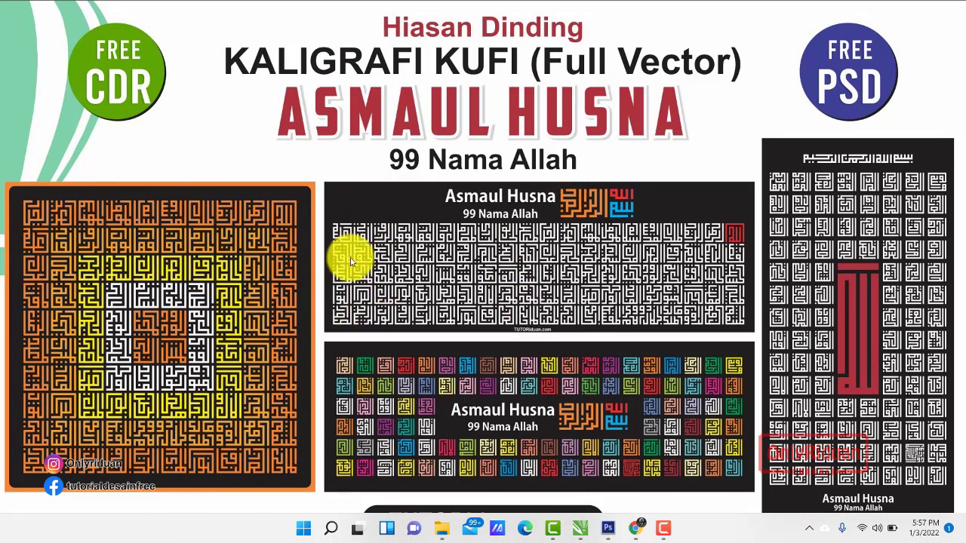
# Step: Restore Chrome, look over the YouTube Kufi search, and return to the TUTORiduan article tab
pyautogui.click(637, 527)
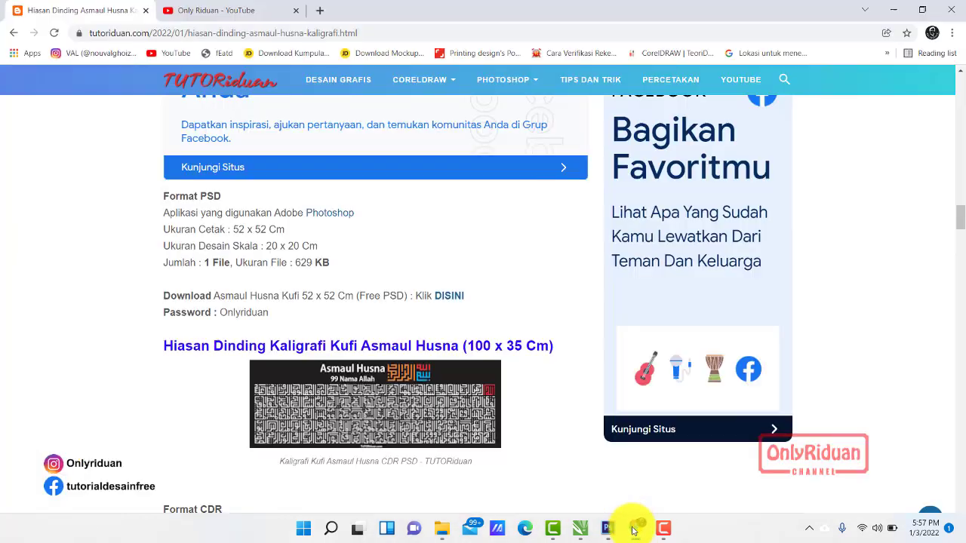
pyautogui.click(224, 11)
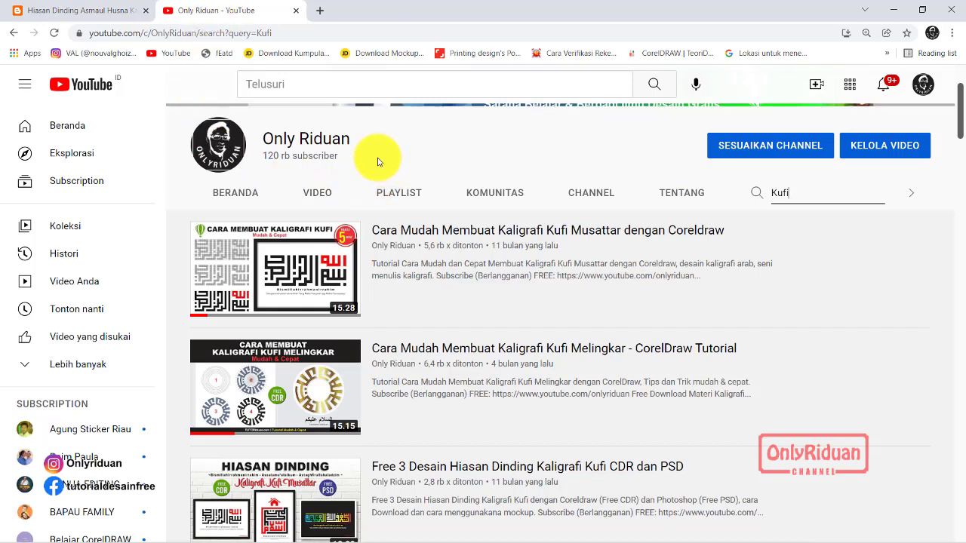
pyautogui.doubleClick(790, 195)
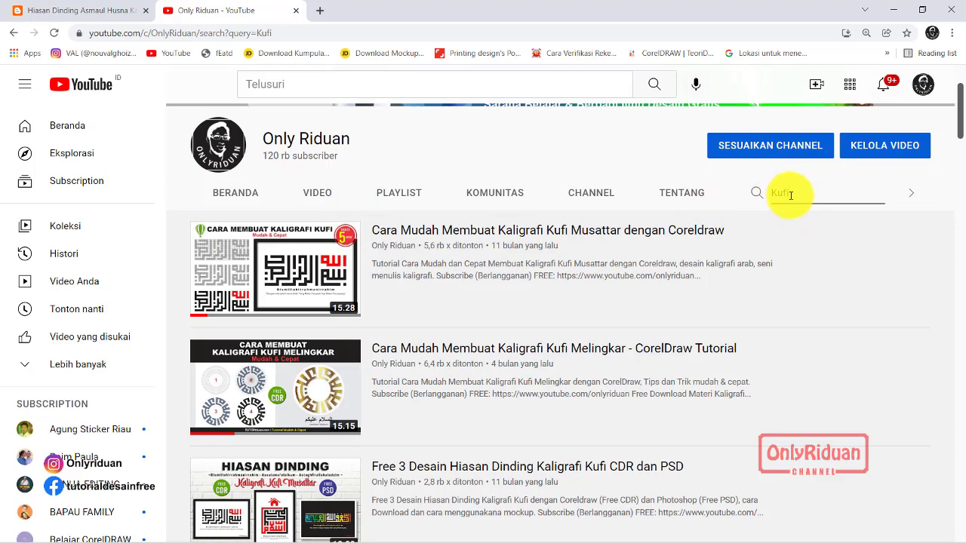
pyautogui.click(86, 13)
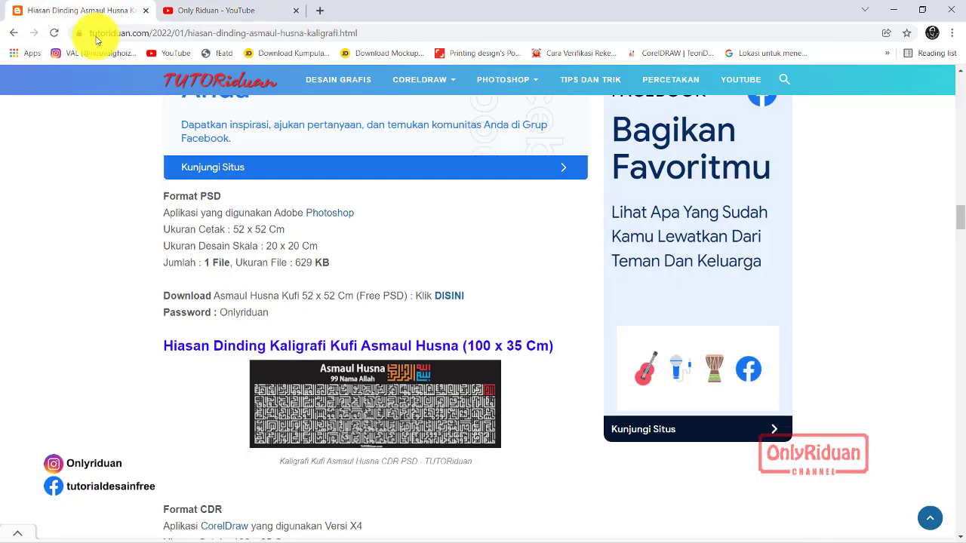
pyautogui.scroll(3, 660, 228)
# Step: Search the TUTORiduan site for 'Kufi' and scroll through the results
pyautogui.click(784, 79)
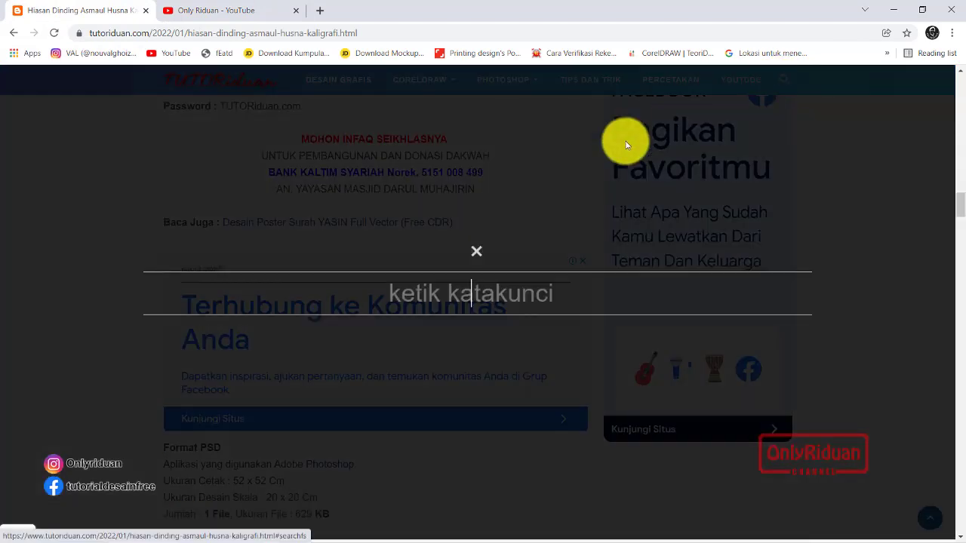
pyautogui.write('Kufi')
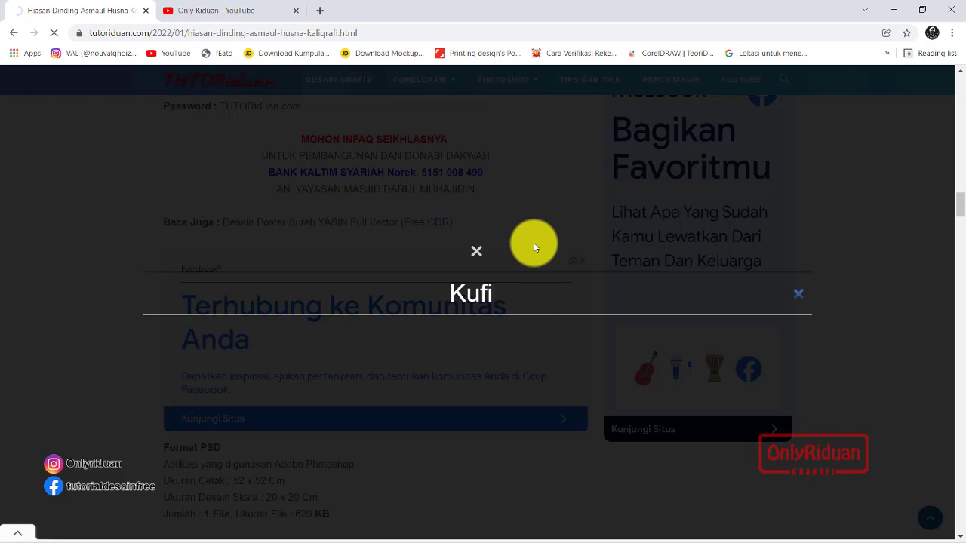
pyautogui.press('Return')
pyautogui.scroll(-2, 464, 253)
pyautogui.scroll(-2, 464, 255)
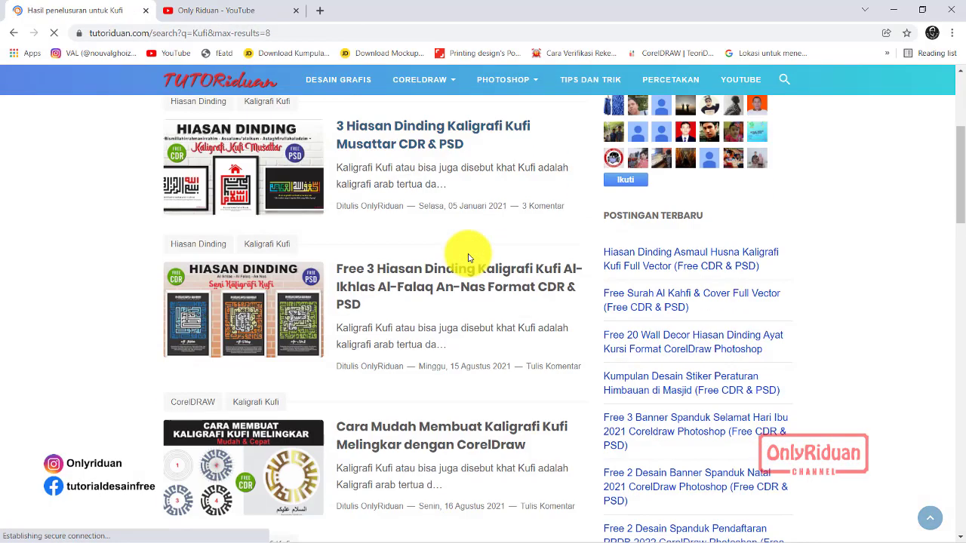
pyautogui.scroll(-2, 467, 257)
pyautogui.scroll(-3, 467, 257)
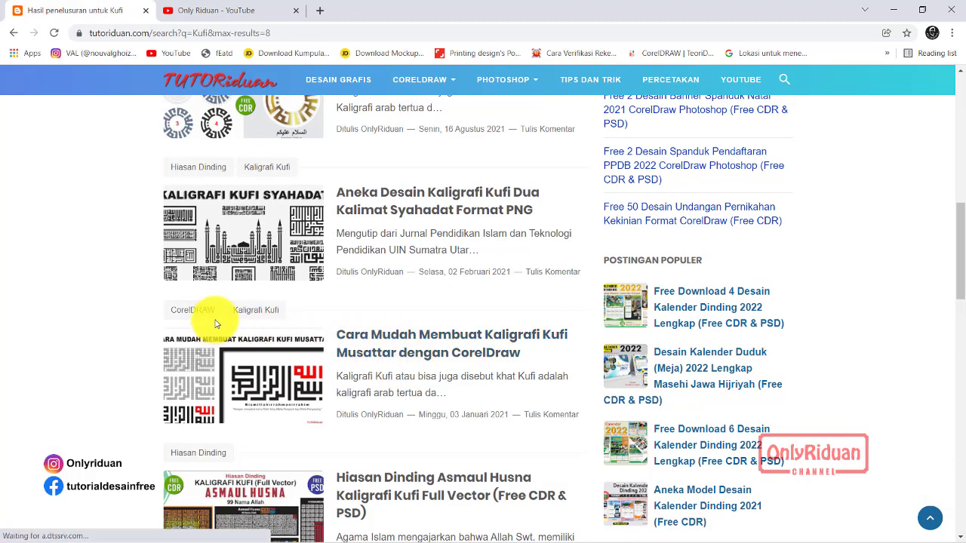
pyautogui.scroll(1, 335, 322)
pyautogui.scroll(2, 335, 321)
pyautogui.scroll(2, 316, 328)
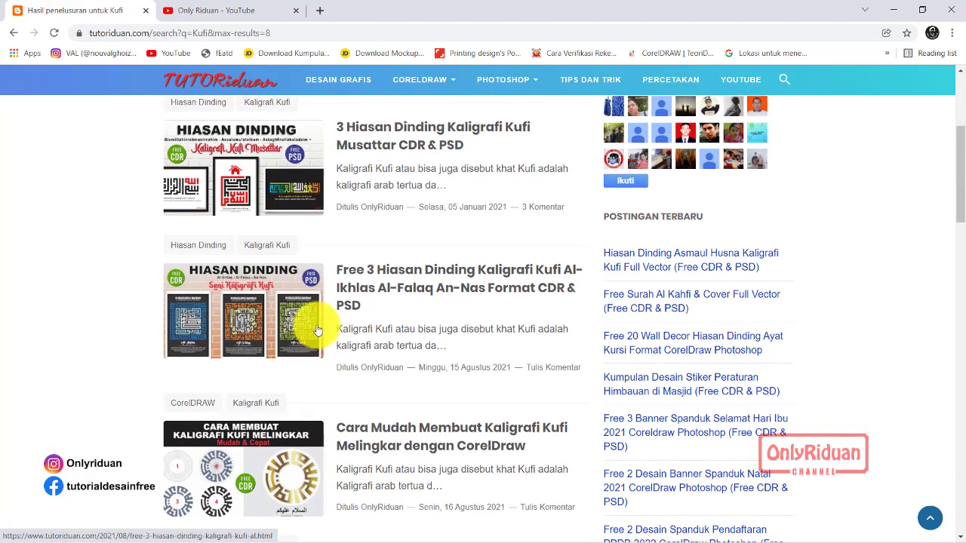
pyautogui.scroll(1, 313, 324)
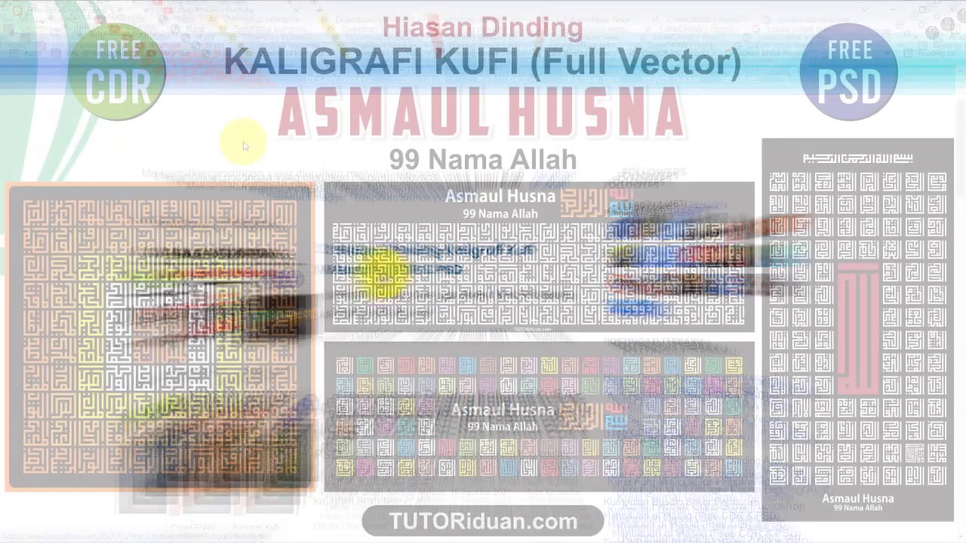